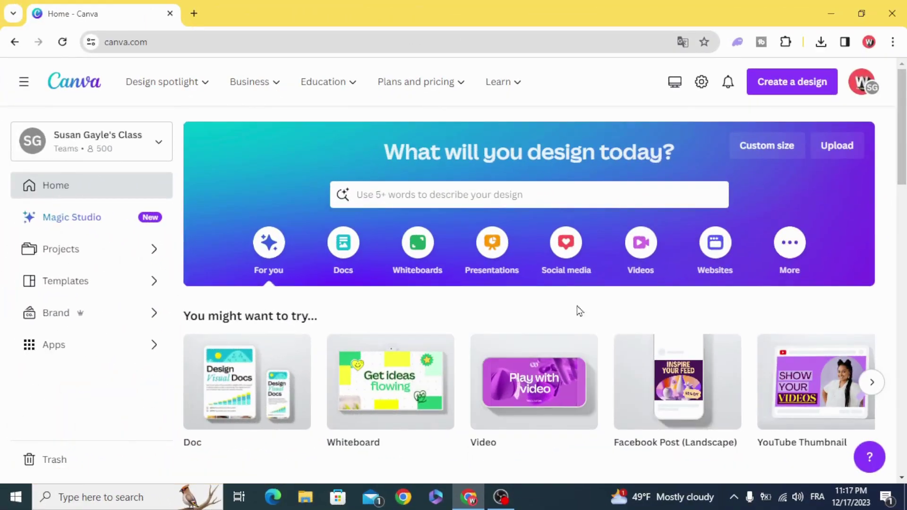
- Create a blank 1920×1080 video design and search the Frames library for 'brush'
left_click(641, 242)
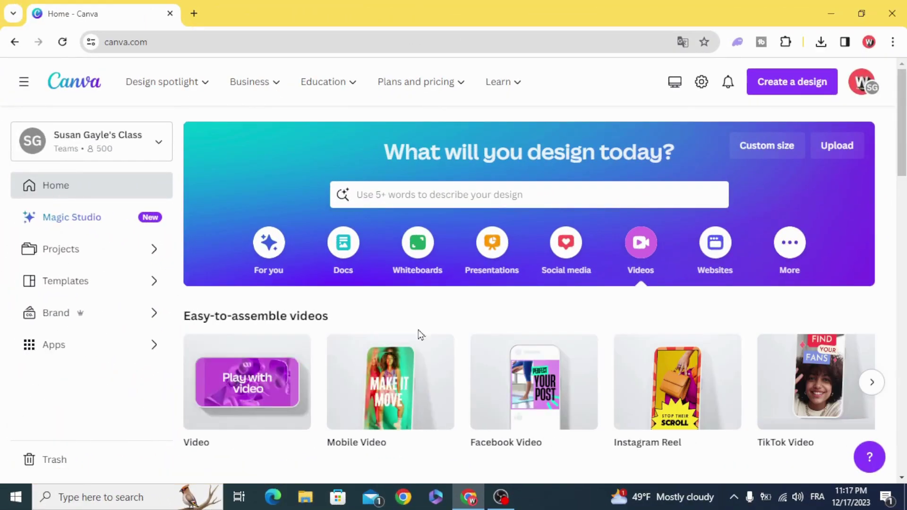
left_click(241, 392)
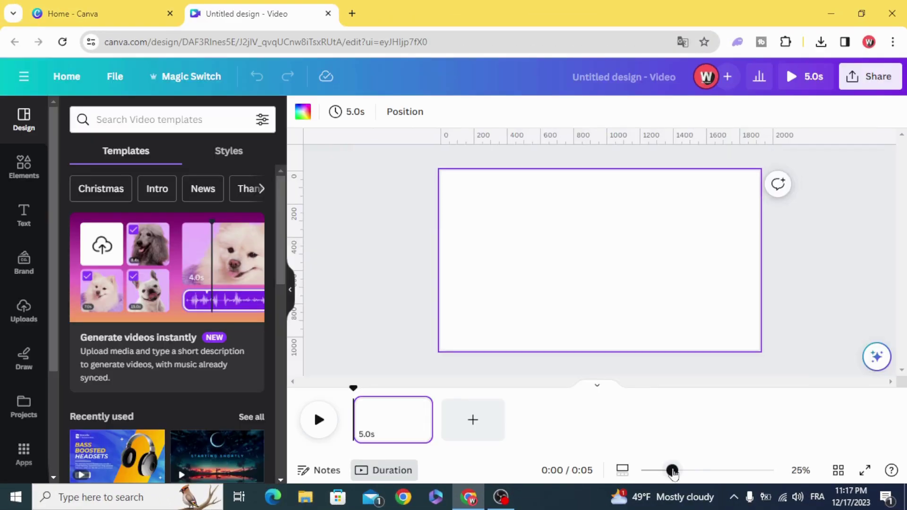
left_click(24, 165)
scroll(189, 294, "down", 4)
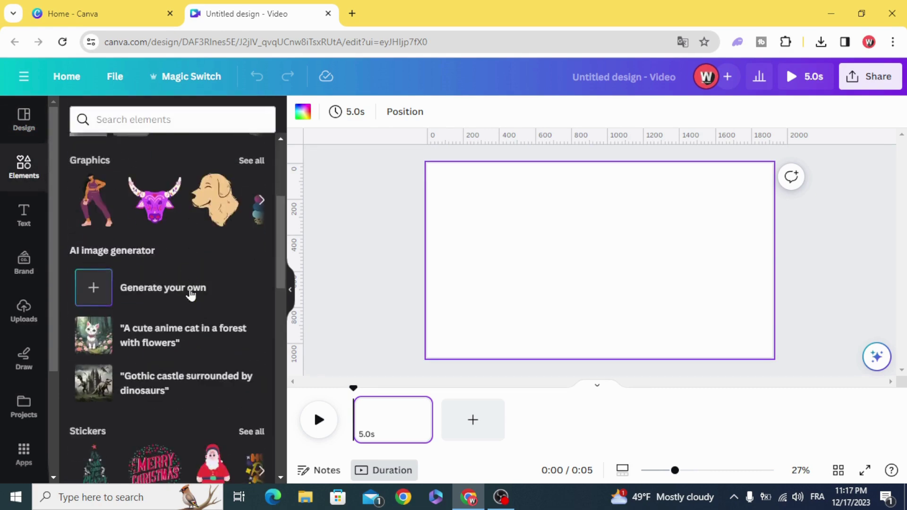
scroll(189, 294, "down", 10)
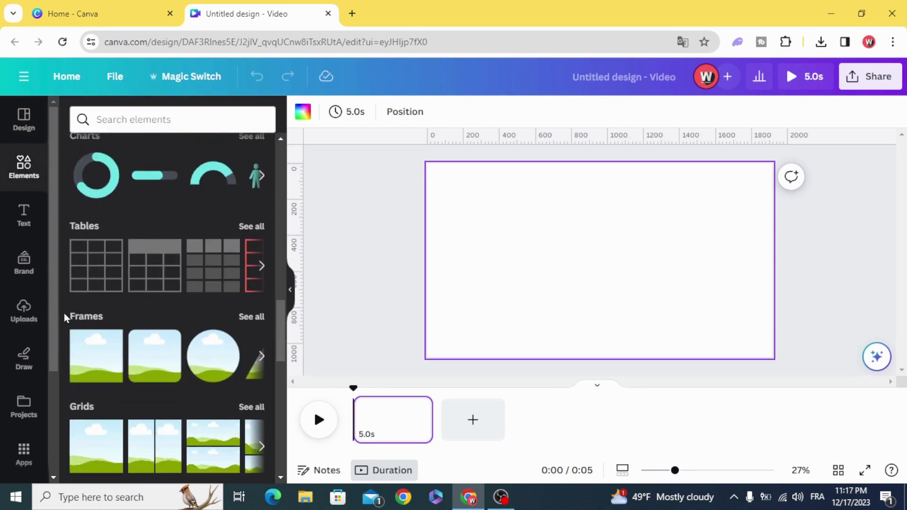
left_click(244, 317)
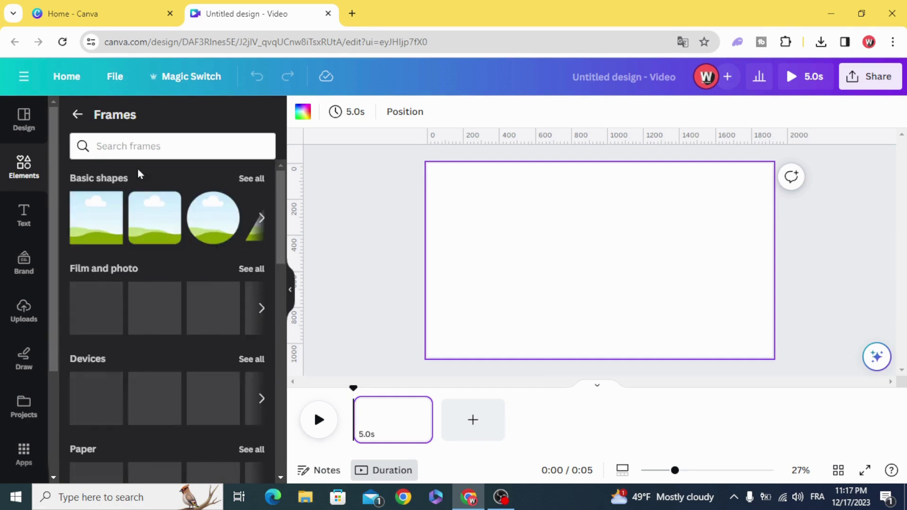
left_click(138, 149)
type("brush")
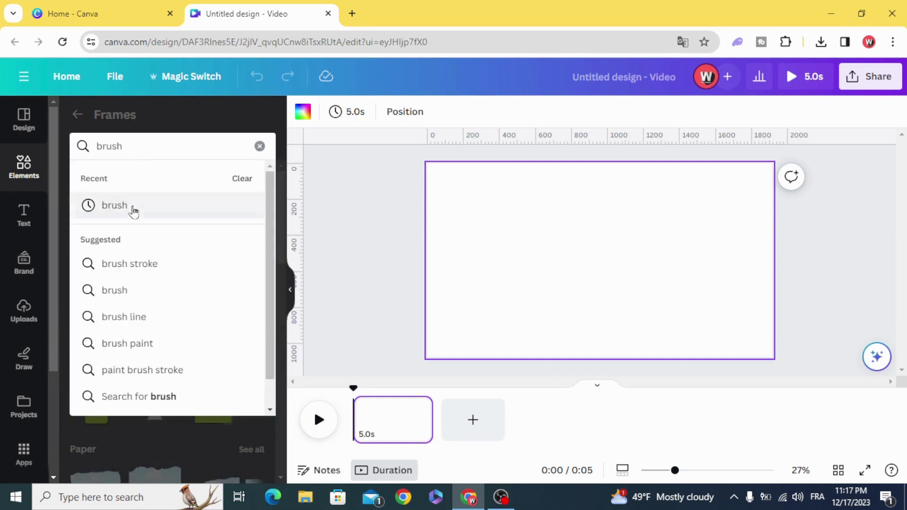
left_click(133, 206)
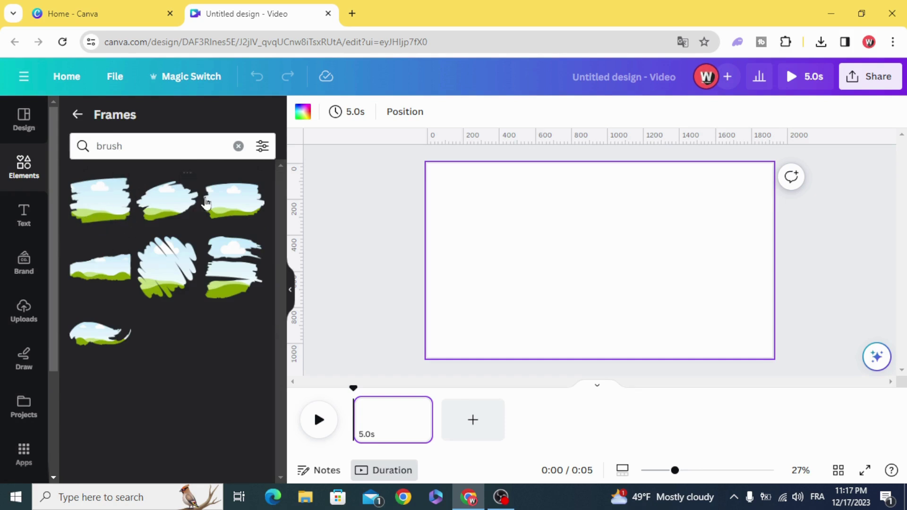
- Add a brush-stroke frame and stretch it wide and centred across the top of the page
left_click(224, 209)
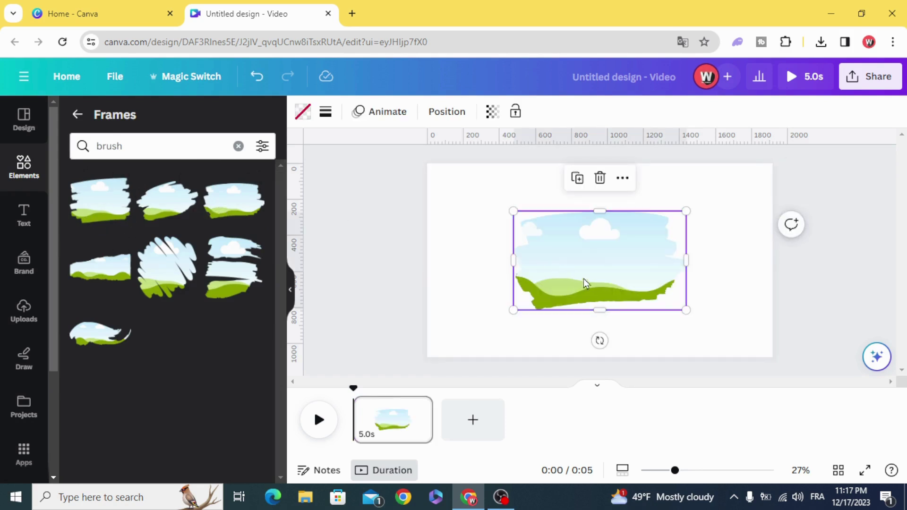
mouse_move(579, 275)
left_mouse_down()
mouse_move(539, 251)
mouse_move(554, 246)
left_mouse_up()
left_click_drag(640, 217, 758, 220)
left_click(466, 231)
left_click(490, 218)
left_click_drag(467, 215, 446, 213)
left_click(463, 228)
left_click_drag(510, 229, 516, 229)
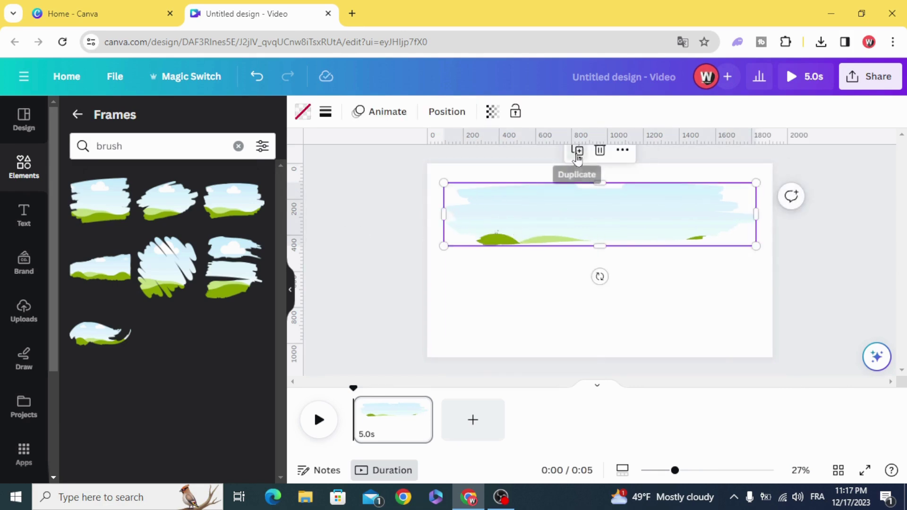
left_click_drag(591, 226, 589, 306)
- Add a second brush frame and stretch it over the lower half, about 1631×464
left_click(579, 190)
left_click(599, 227)
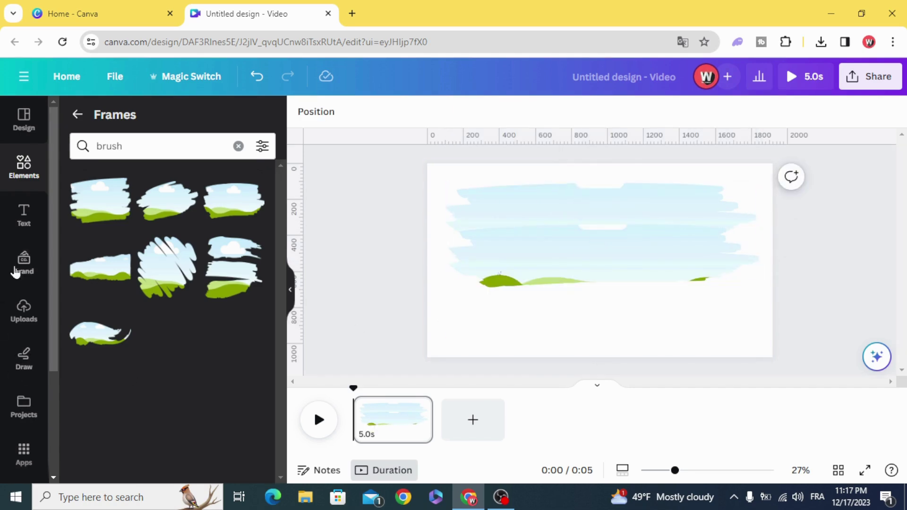
left_click(166, 204)
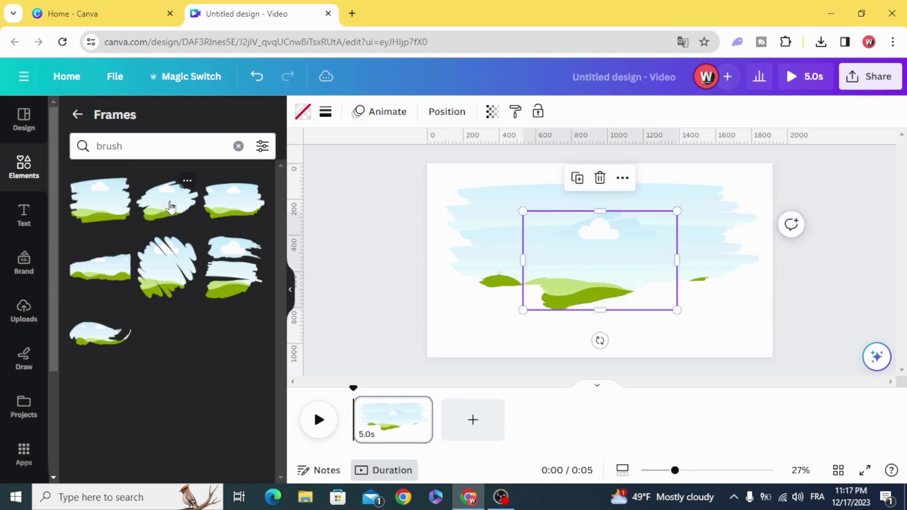
left_click_drag(600, 212, 626, 265)
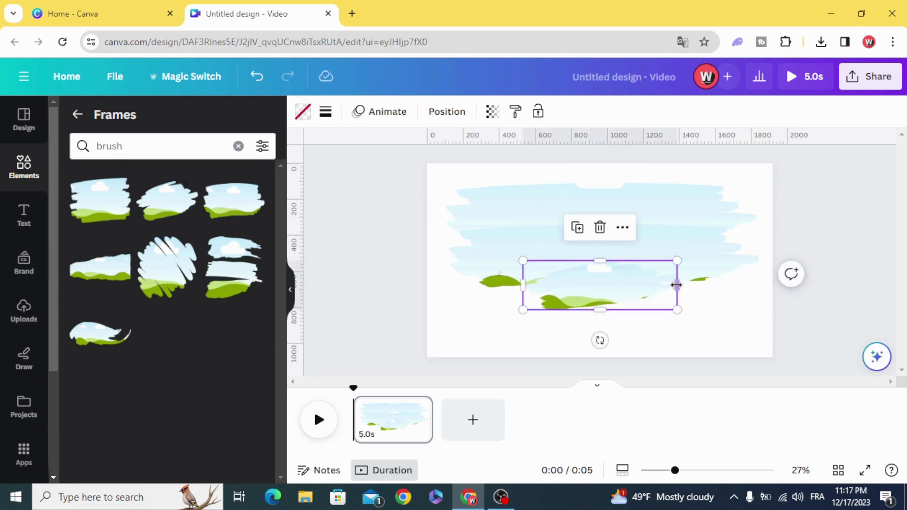
left_click_drag(677, 285, 746, 285)
left_click_drag(521, 285, 449, 296)
mouse_move(601, 311)
left_mouse_down()
mouse_move(610, 346)
mouse_move(592, 301)
left_mouse_up()
- Fill the top brush frame with the lake photo and crop it to fill the shape
left_click(392, 285)
left_click(25, 307)
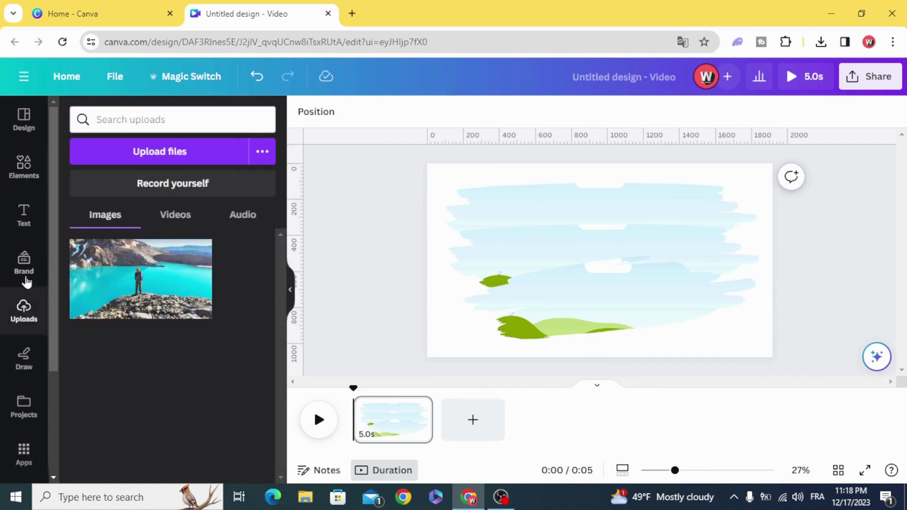
mouse_move(106, 275)
left_mouse_down()
mouse_move(135, 278)
mouse_move(505, 200)
left_mouse_up()
double_click(505, 200)
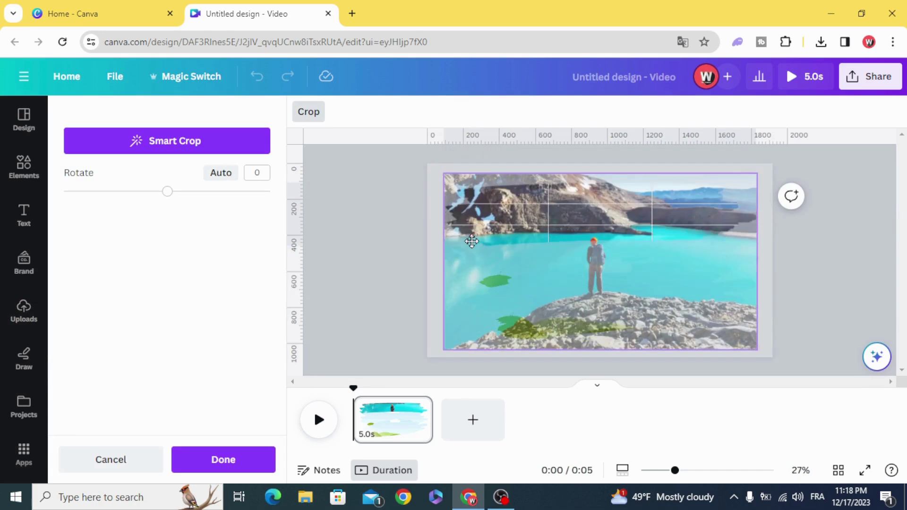
mouse_move(445, 182)
left_mouse_down()
mouse_move(415, 156)
mouse_move(462, 192)
mouse_move(454, 187)
left_mouse_up()
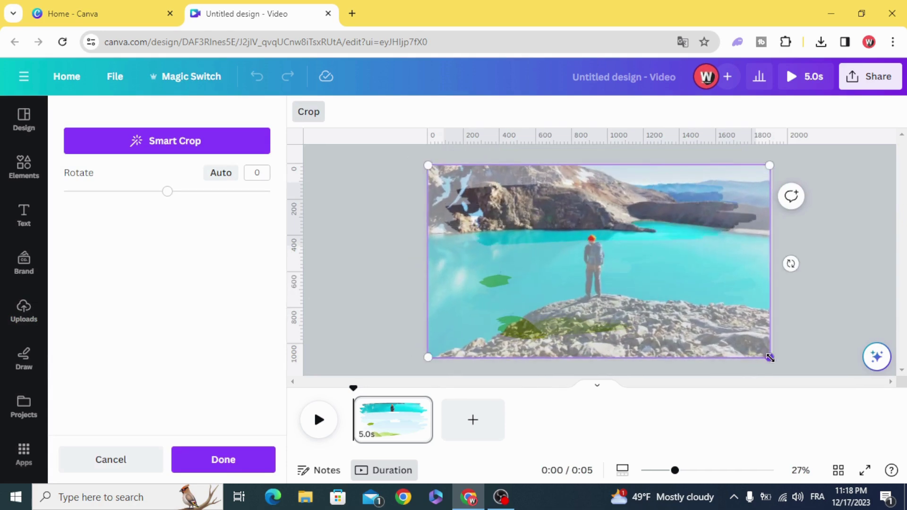
left_click_drag(770, 358, 774, 356)
left_click(382, 267)
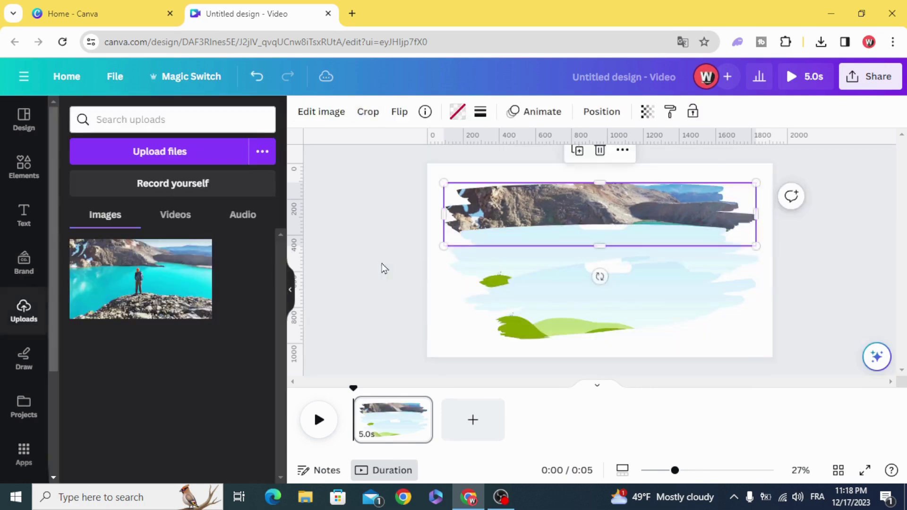
- Drop the lake photo into the lower brush frame and enlarge it to fit
left_click_drag(163, 282, 548, 254)
double_click(536, 252)
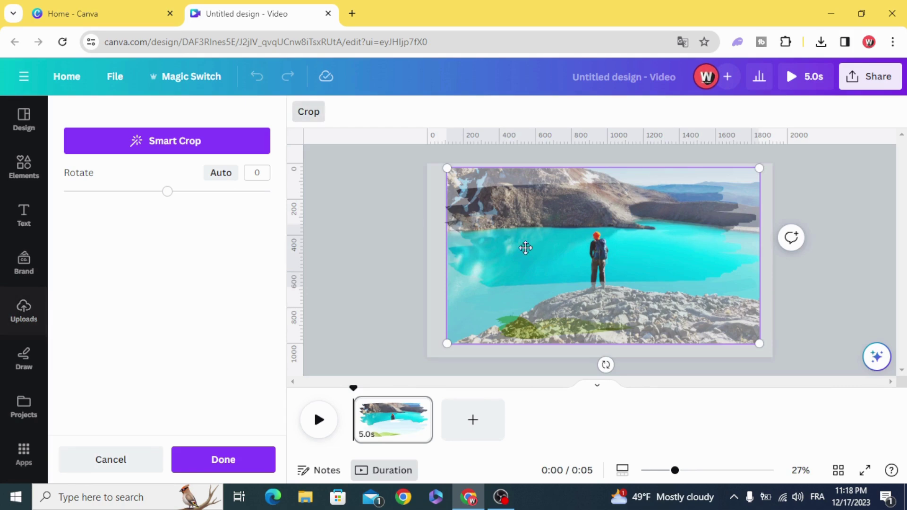
left_click_drag(443, 166, 411, 160)
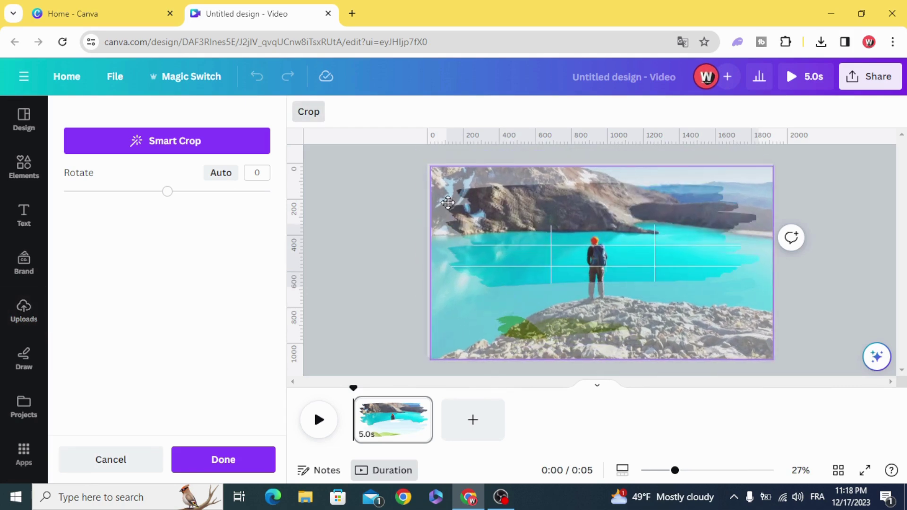
left_click(445, 200)
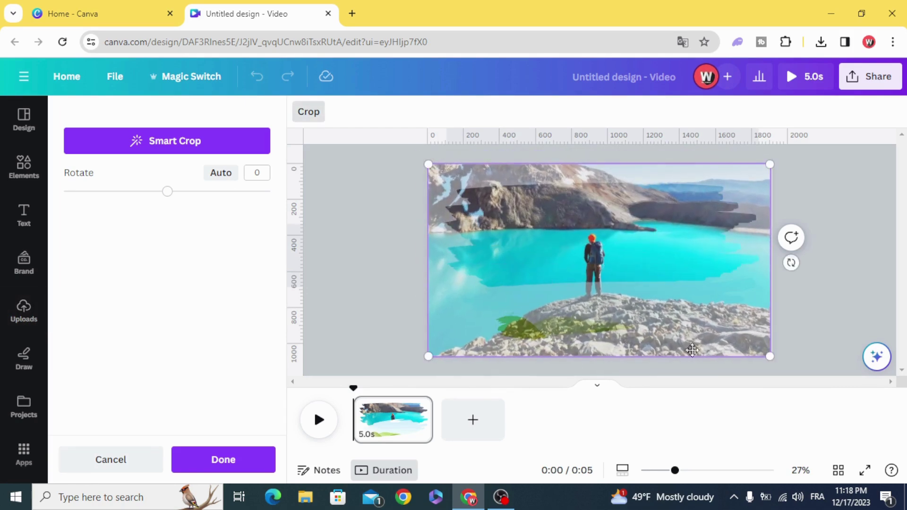
left_click_drag(769, 356, 769, 358)
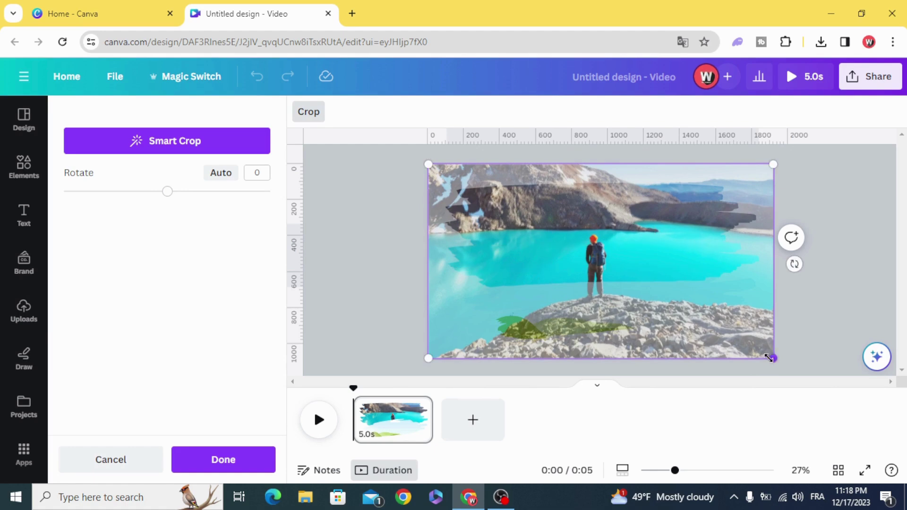
left_click(364, 268)
- Place the lake photo in the remaining brush frame and align it with the scene
left_click_drag(142, 279, 578, 315)
double_click(577, 314)
left_click_drag(458, 227, 462, 178)
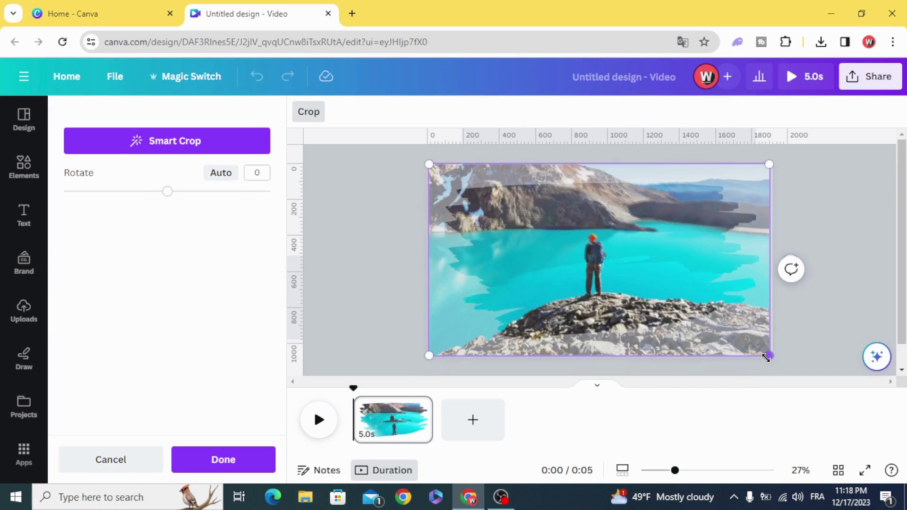
left_click_drag(767, 358, 773, 359)
left_click(821, 335)
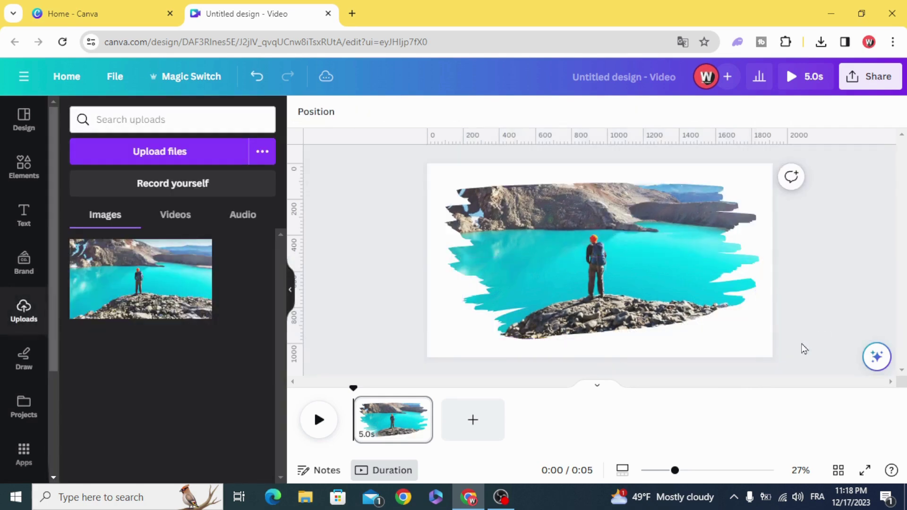
- Give the top brush frame a rightward Wipe animation at fastest speed
left_click(446, 198)
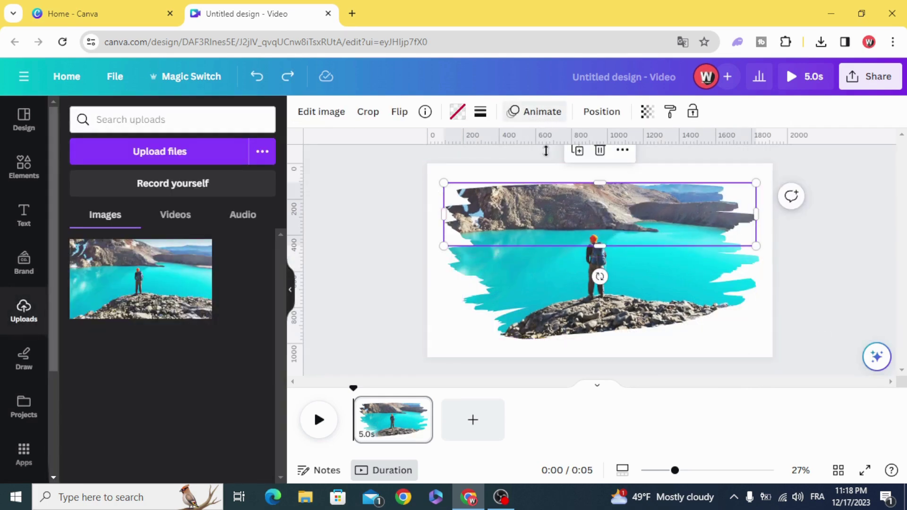
left_click(535, 111)
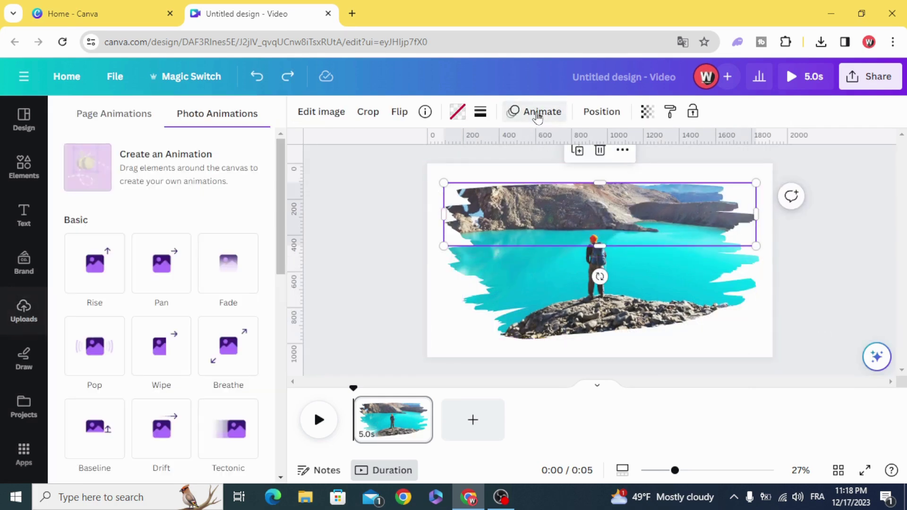
left_click(158, 352)
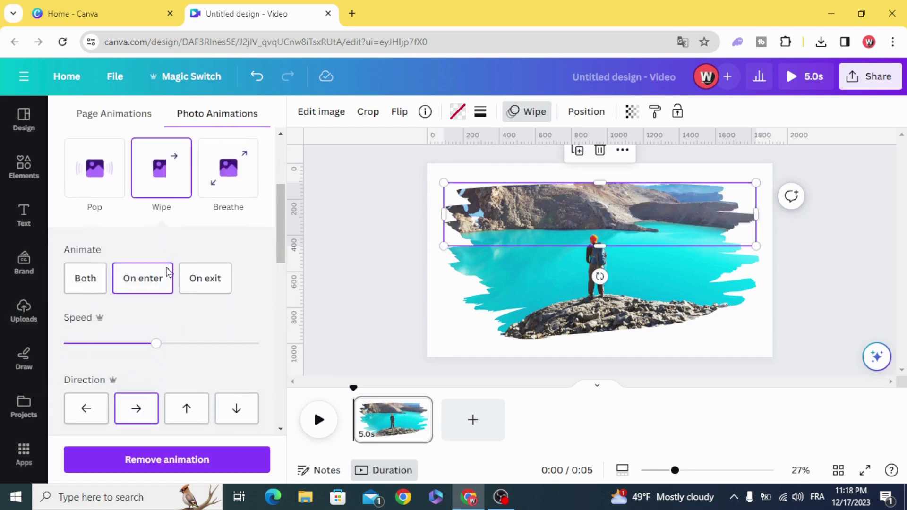
left_click(137, 407)
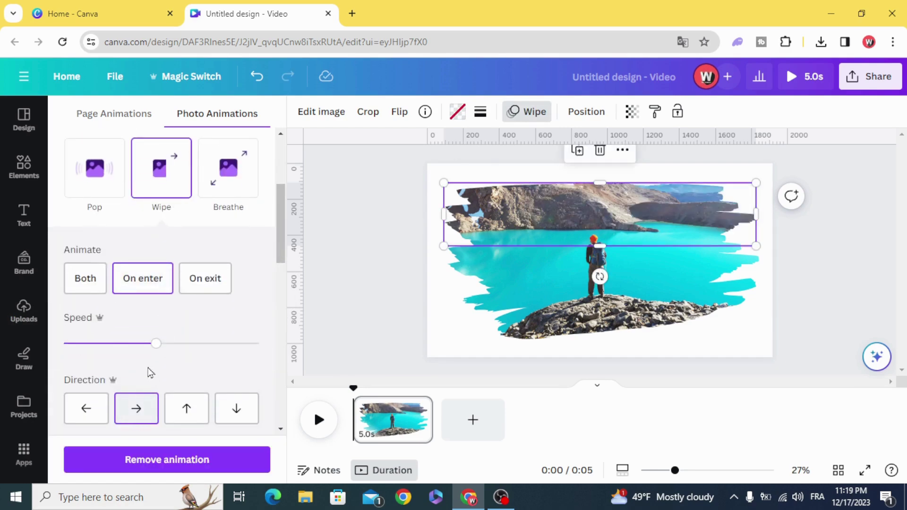
left_click_drag(209, 346, 260, 345)
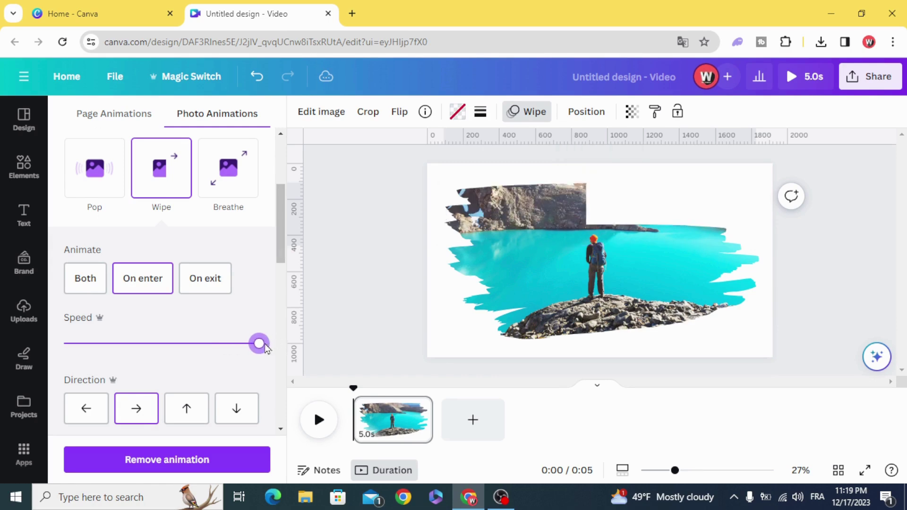
- Give the middle brush frame a Wipe animation at fastest speed
left_click(362, 303)
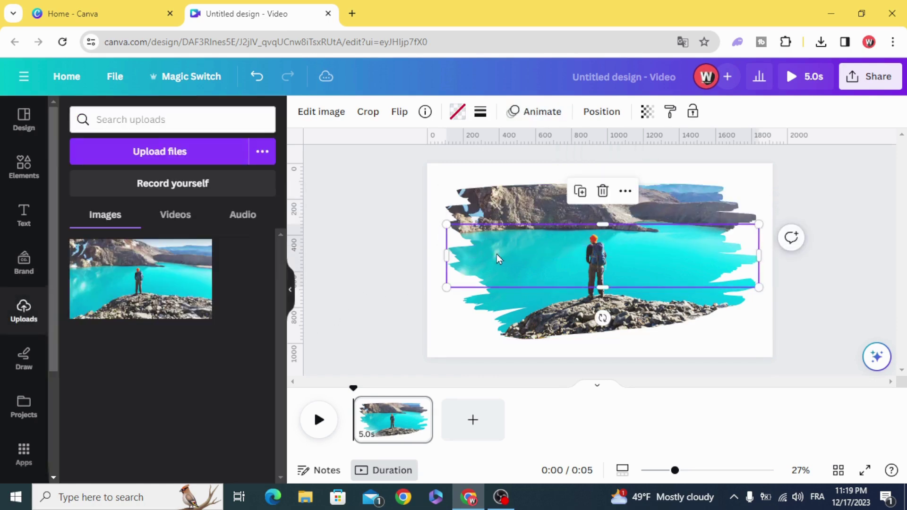
left_click(543, 113)
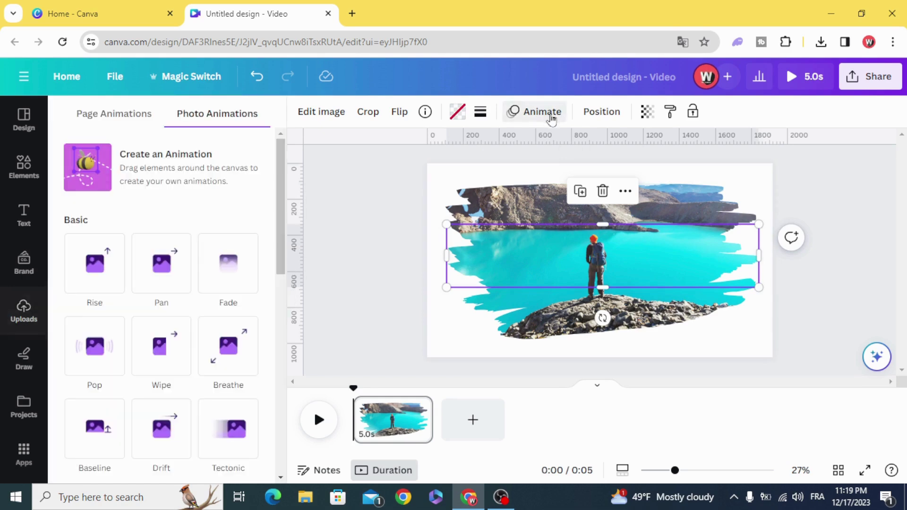
left_click(158, 352)
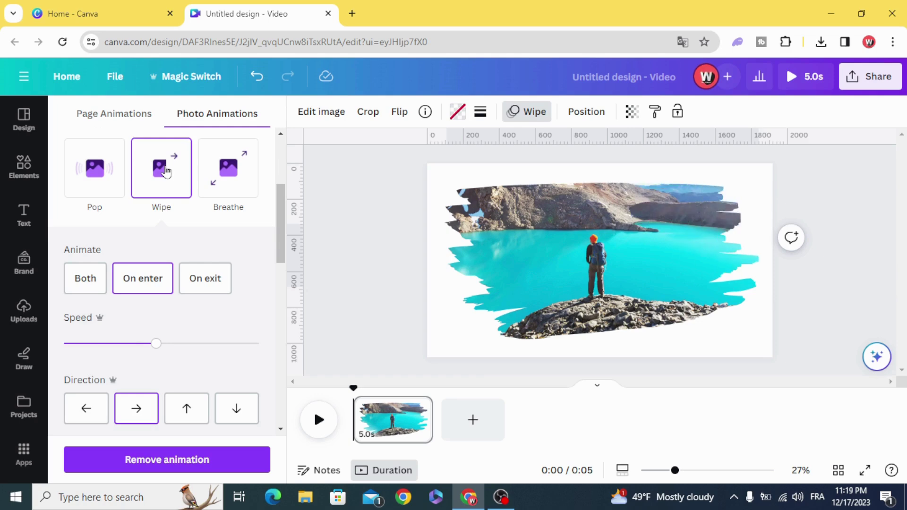
left_click(88, 411)
left_click_drag(156, 344, 310, 350)
left_click(367, 288)
- Give the bottom brush frame a rightward Wipe animation at fastest speed
left_click(542, 333)
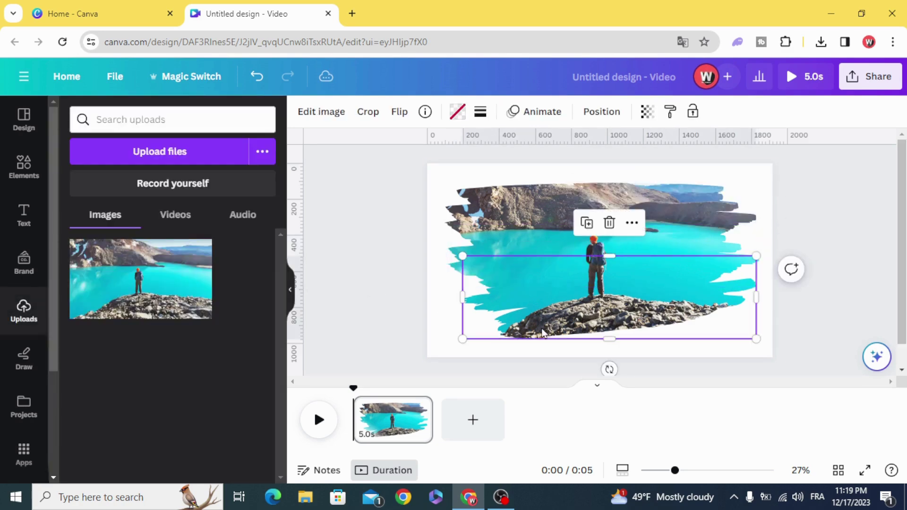
left_click(528, 113)
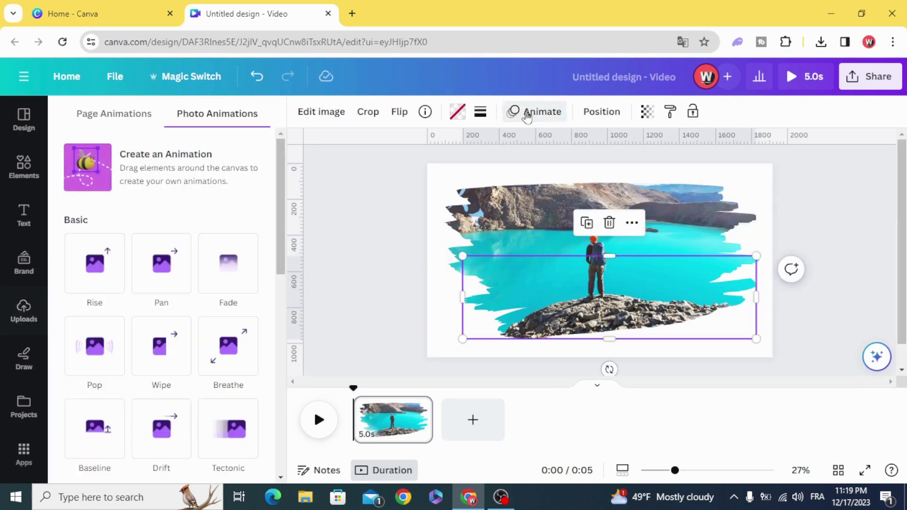
left_click(161, 352)
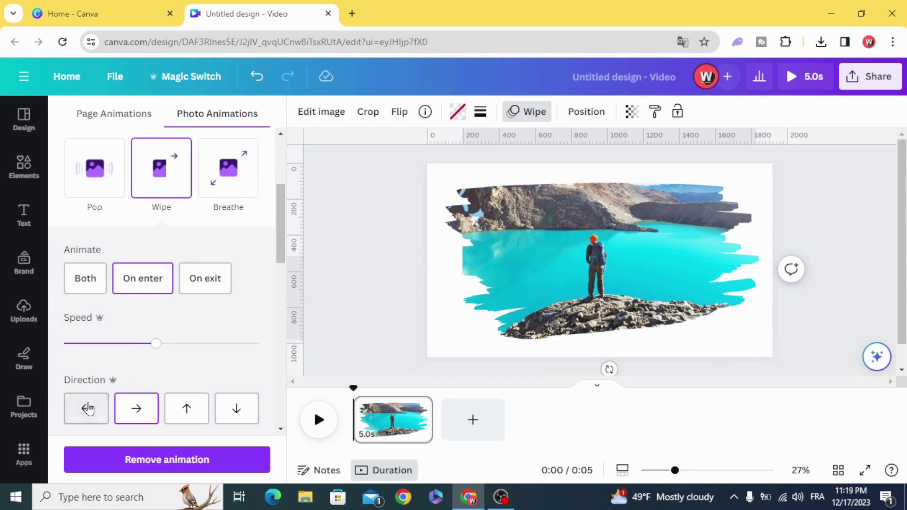
left_click(125, 414)
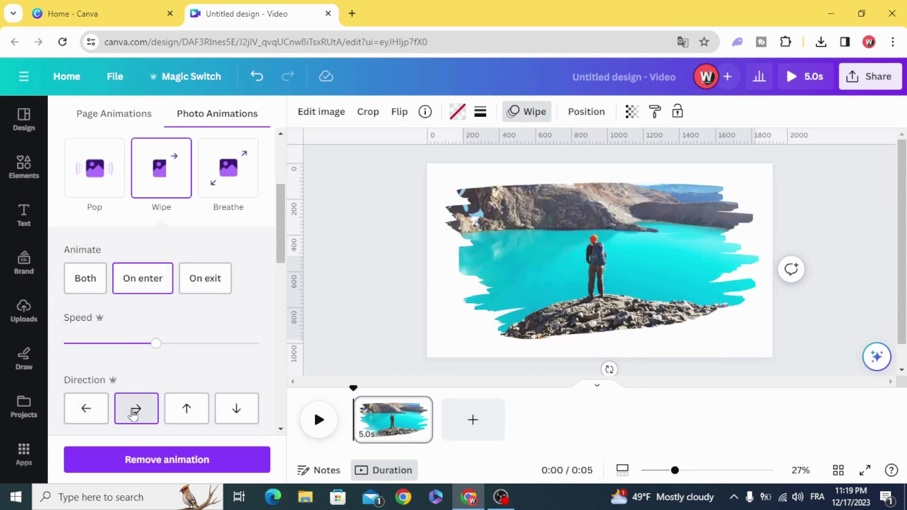
left_click_drag(156, 343, 308, 348)
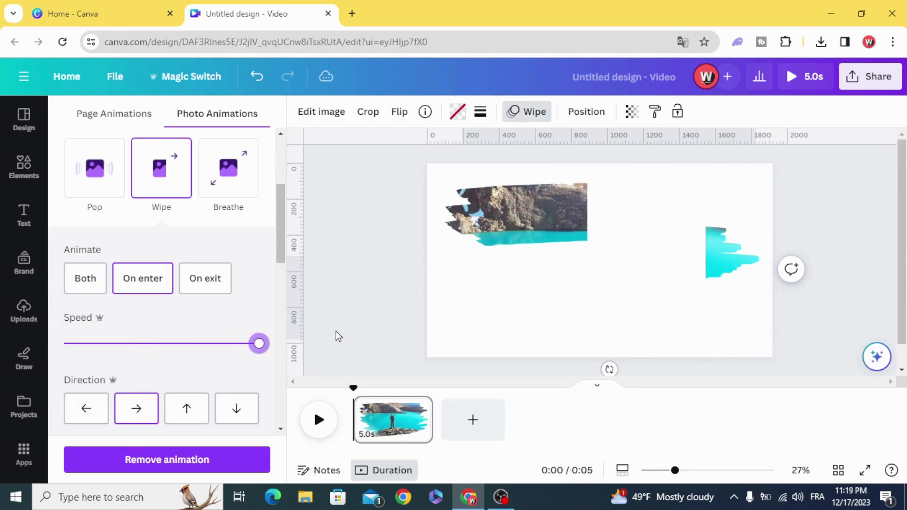
left_click(373, 287)
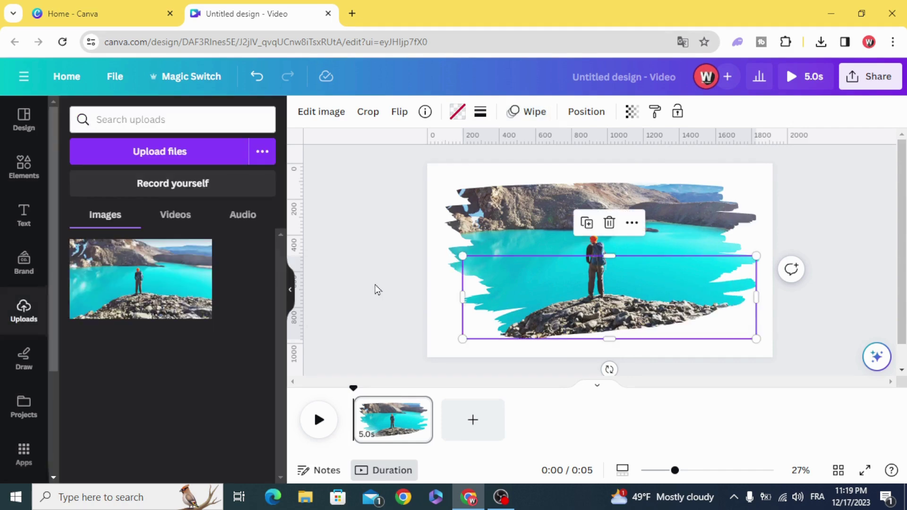
- Show the middle frame's own timing and trim its start later, to about 3.7 s
left_click(378, 289)
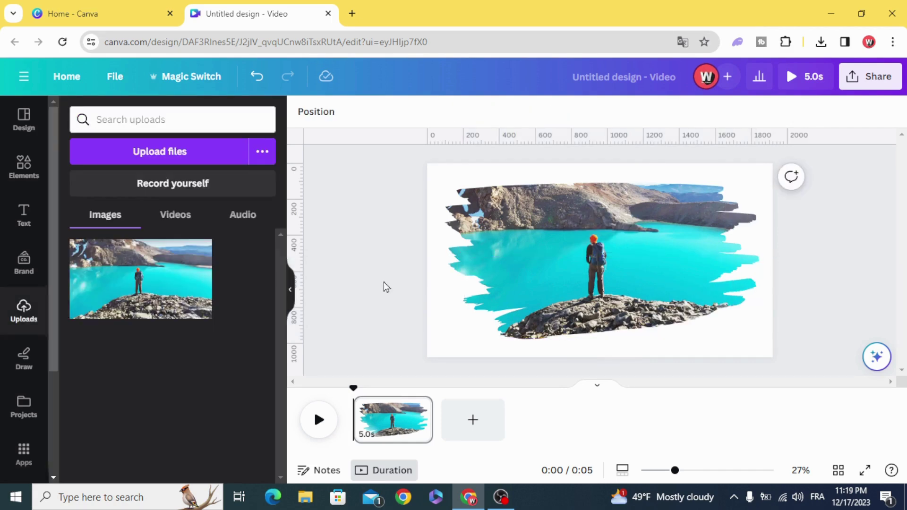
left_click(565, 252)
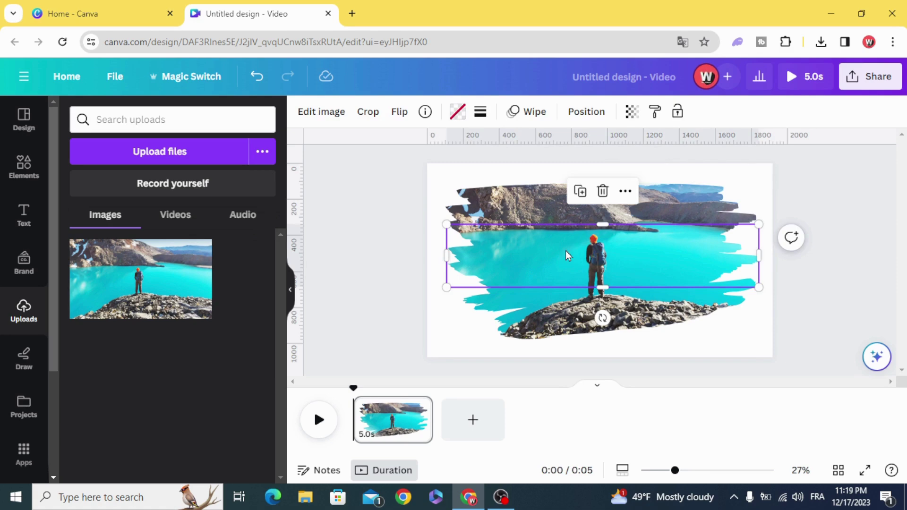
right_click(566, 250)
left_click(583, 259)
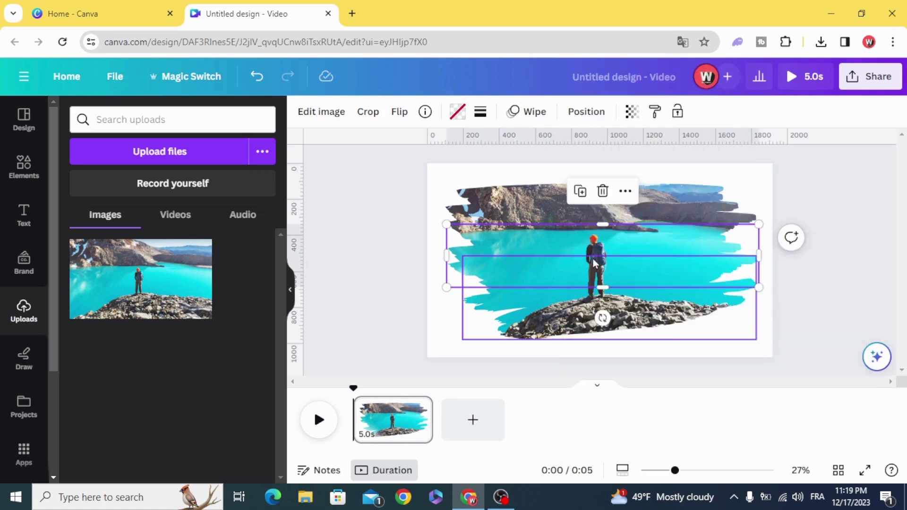
right_click(552, 251)
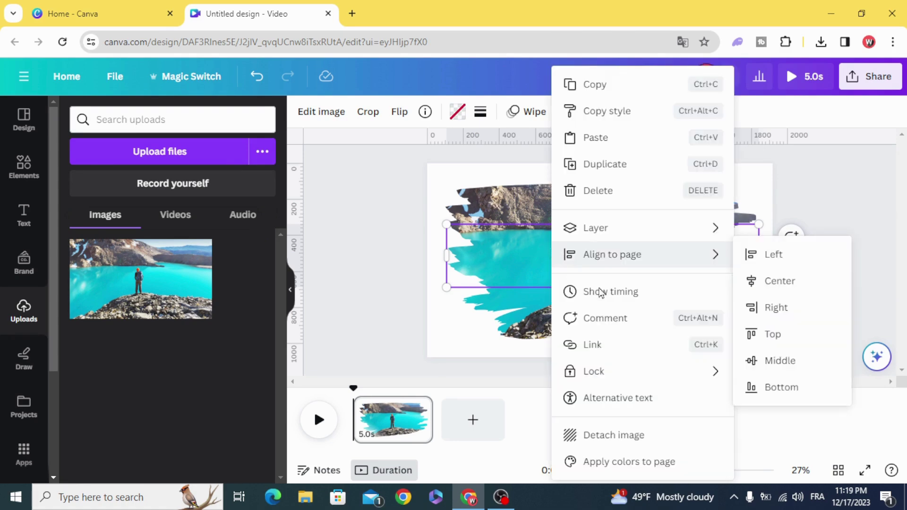
left_click(636, 293)
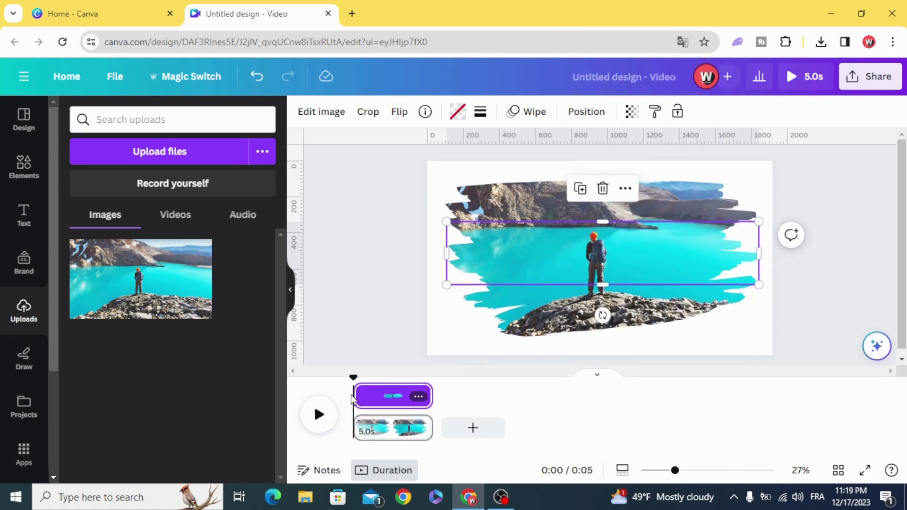
left_click_drag(358, 393, 376, 395)
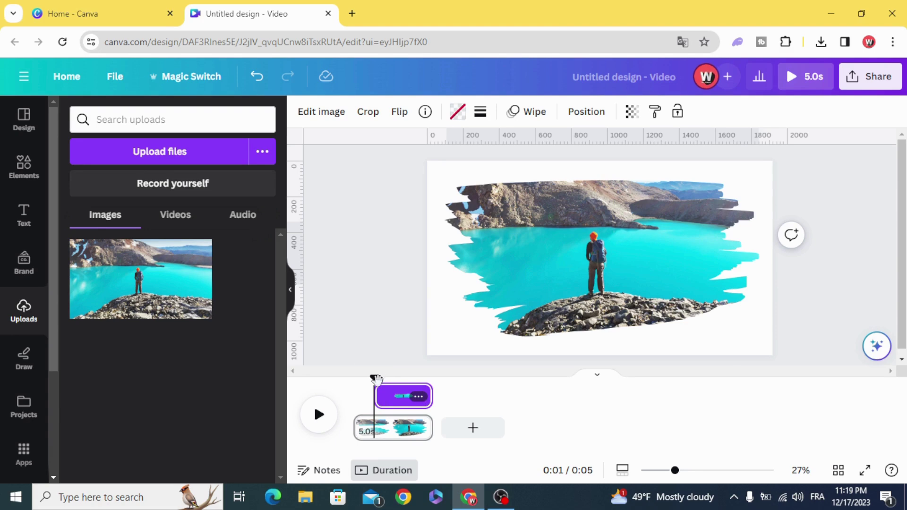
- Trim the bottom frame's clip to the last 2.1 seconds and play the staggered wipes
left_click(583, 315)
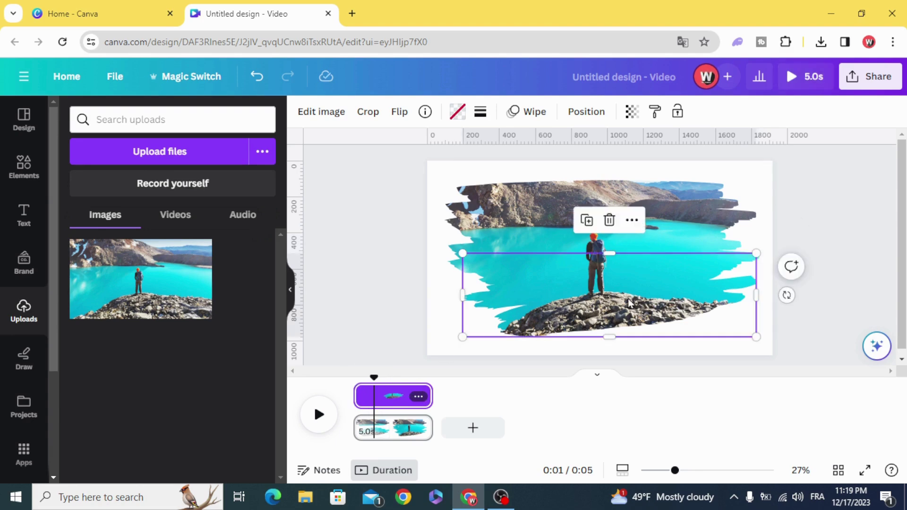
right_click(614, 296)
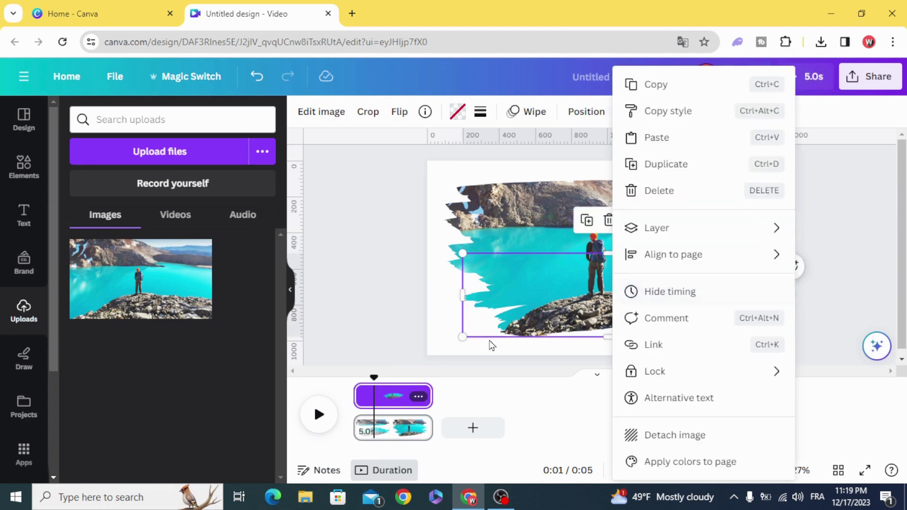
left_click(355, 403)
left_click_drag(355, 397, 390, 397)
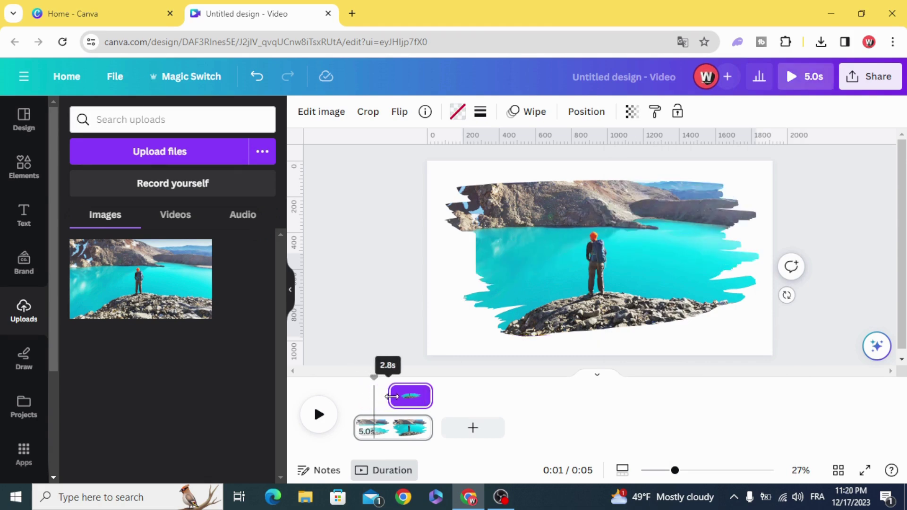
left_click_drag(396, 397, 393, 398)
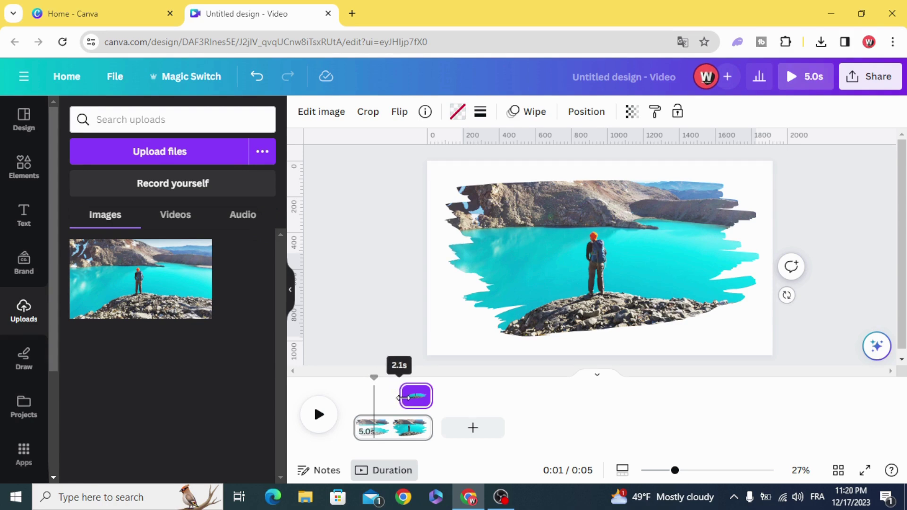
left_click_drag(402, 398, 326, 393)
left_click(321, 415)
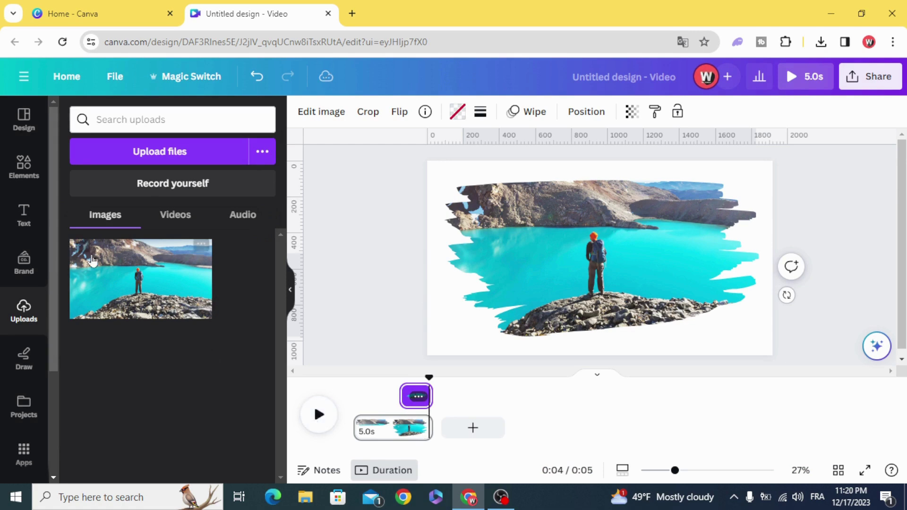
- Search elements for 'brush' and add a brush-stroke graphic from Graphics
left_click(22, 168)
left_click(77, 115)
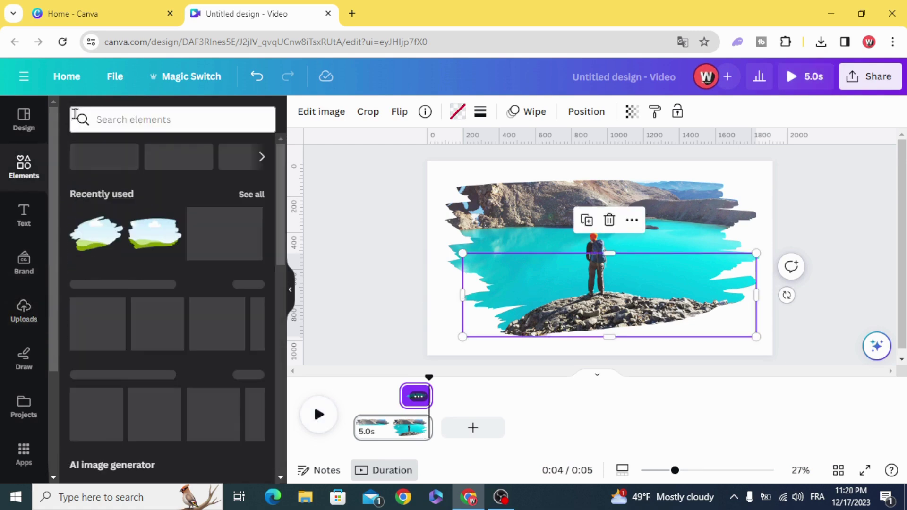
left_click(124, 121)
type("br")
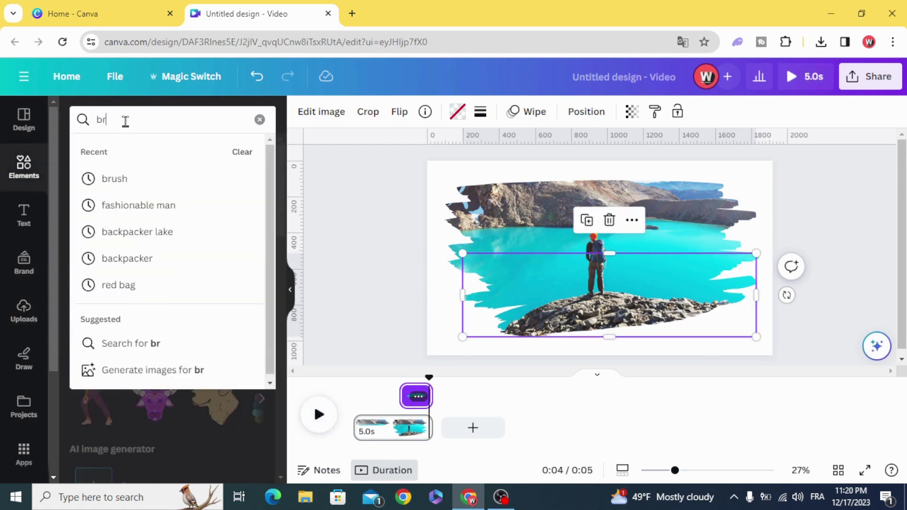
type("ush")
key("Return")
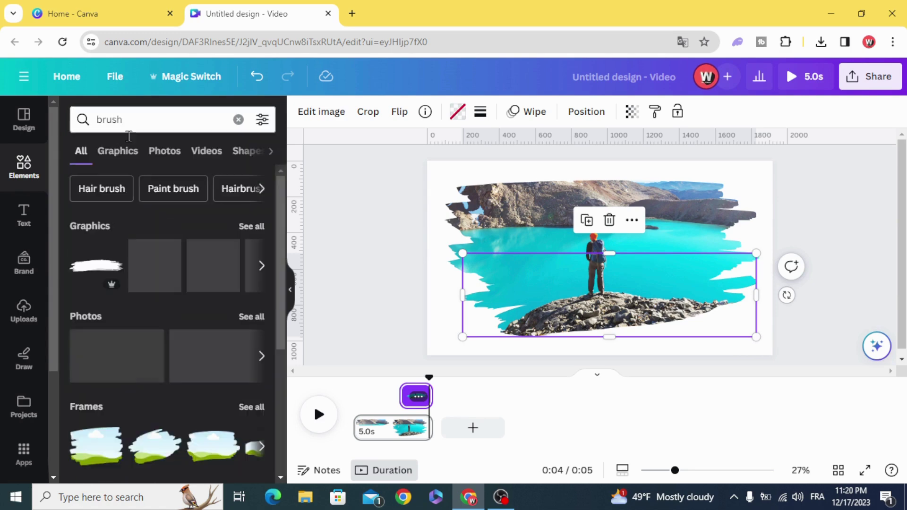
left_click(115, 151)
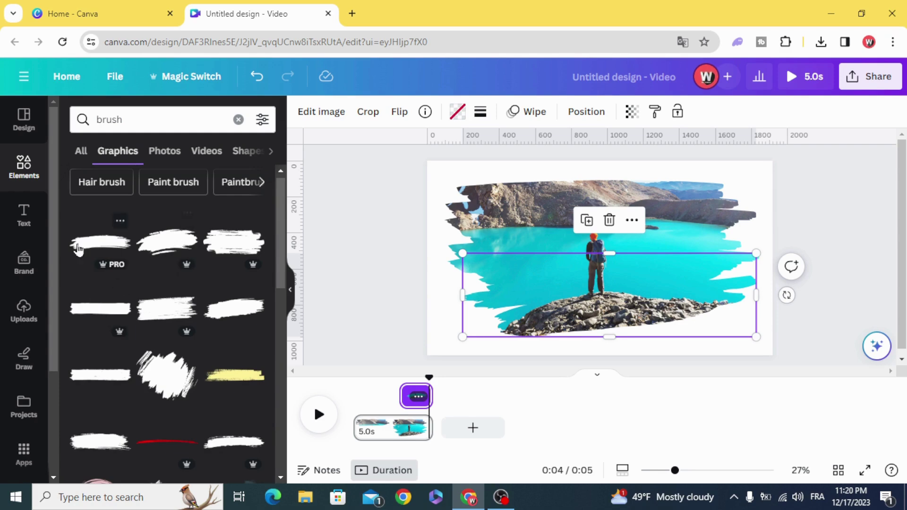
left_click(166, 247)
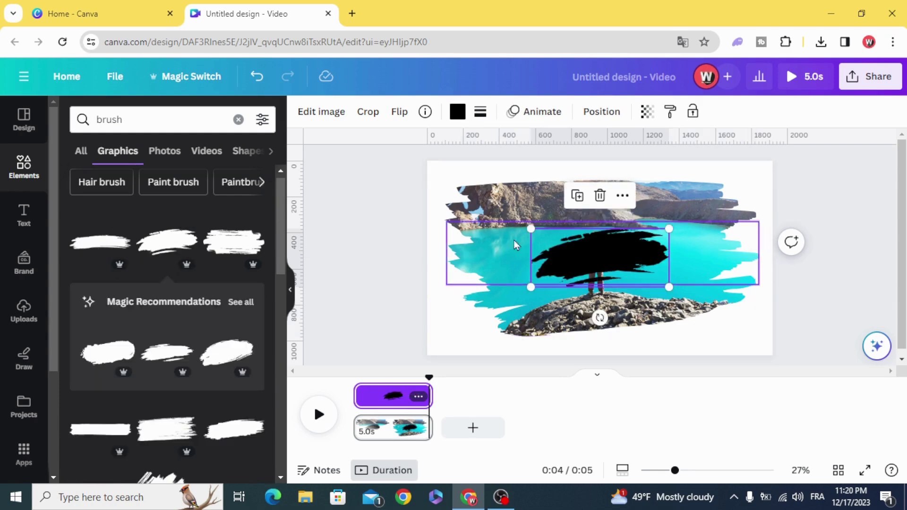
- Recolour the brush stroke to red #E81441 and move it over the rocks
left_click(454, 115)
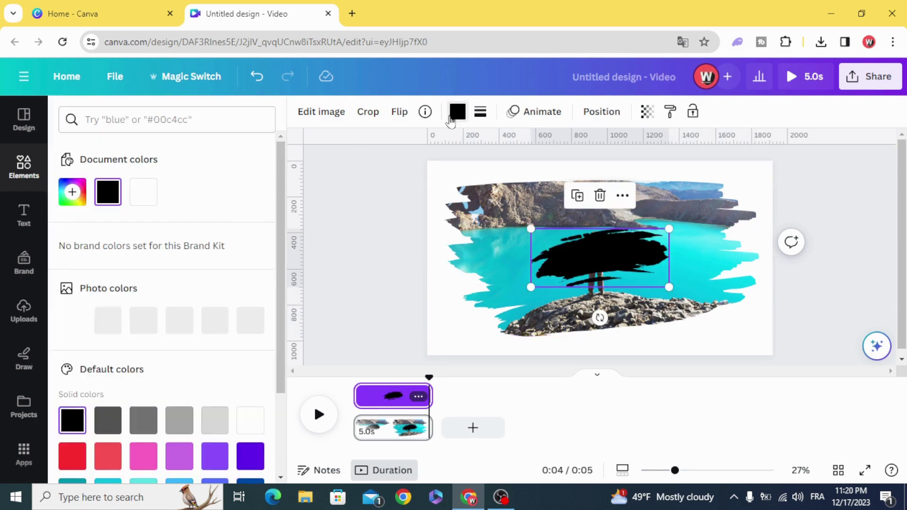
left_click(73, 194)
left_click(245, 306)
left_click(238, 230)
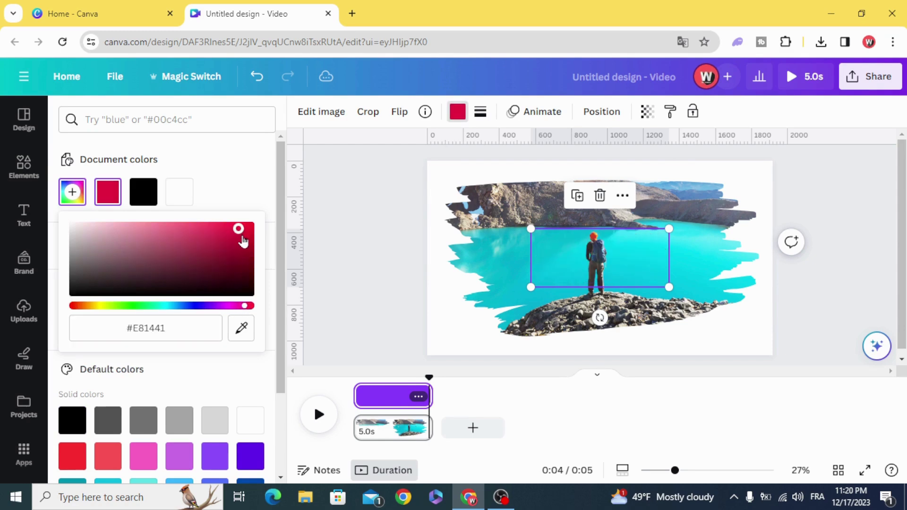
left_click(382, 269)
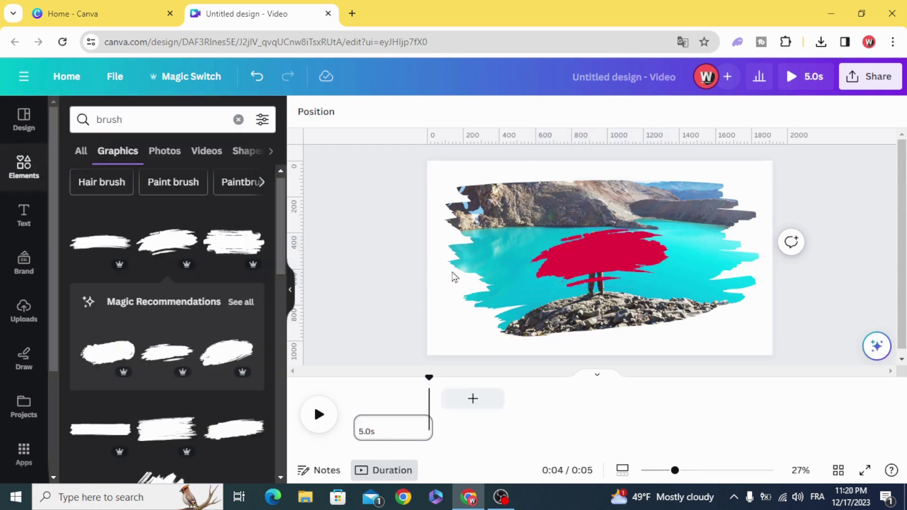
left_click_drag(571, 267, 580, 321)
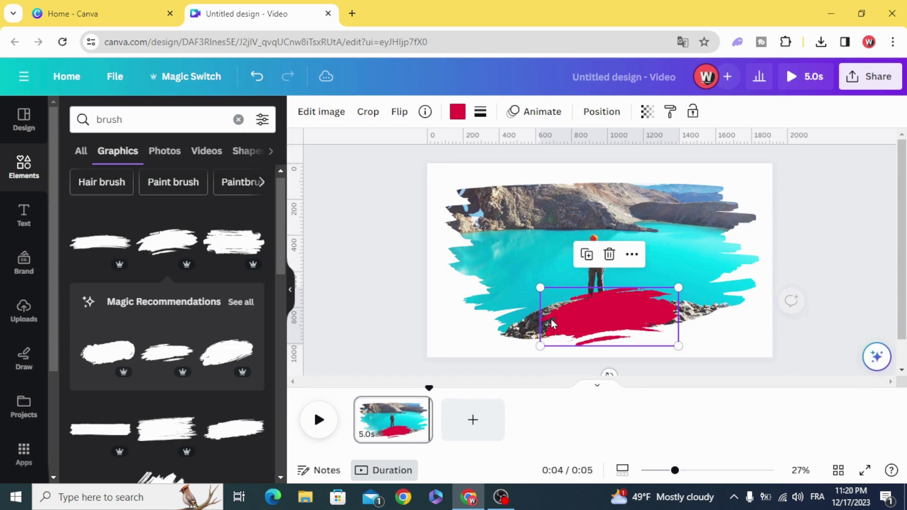
- Add a heading over the red brush and type 'Travel'
left_click(24, 214)
left_click(118, 265)
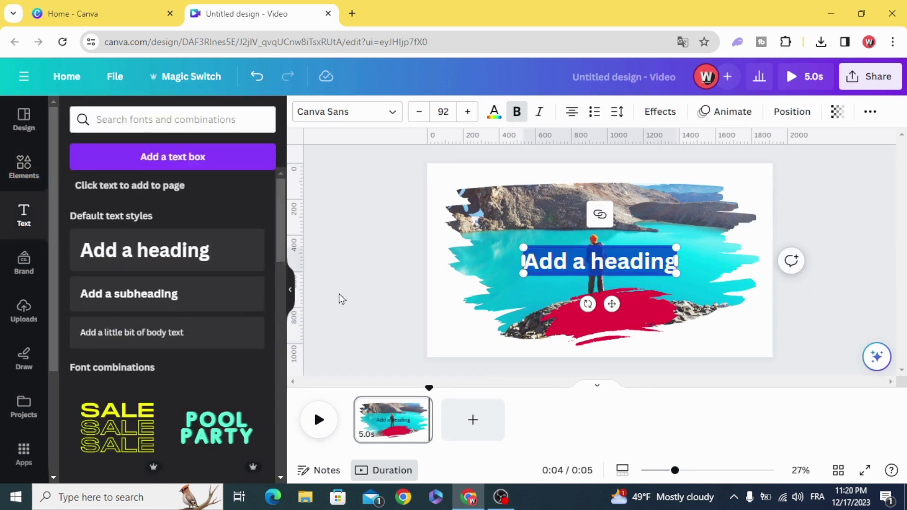
left_click_drag(571, 258, 573, 309)
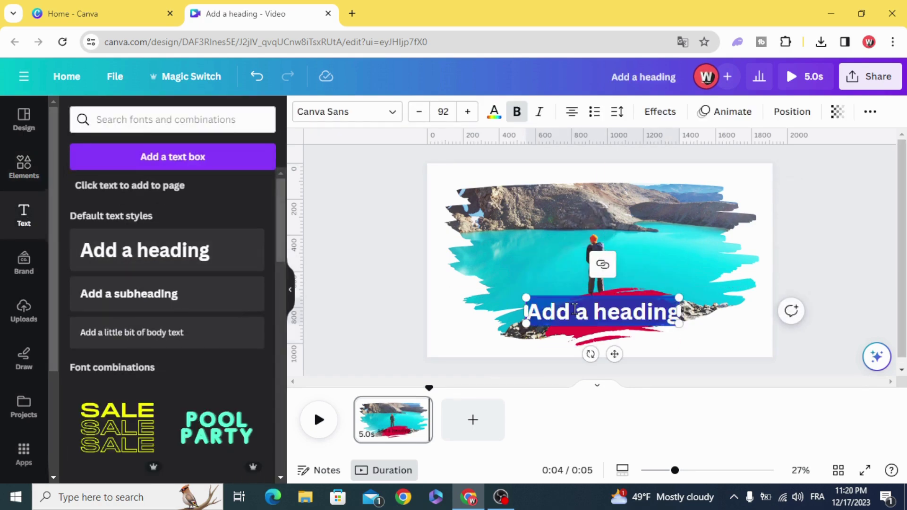
key("BackSpace")
type("Travel")
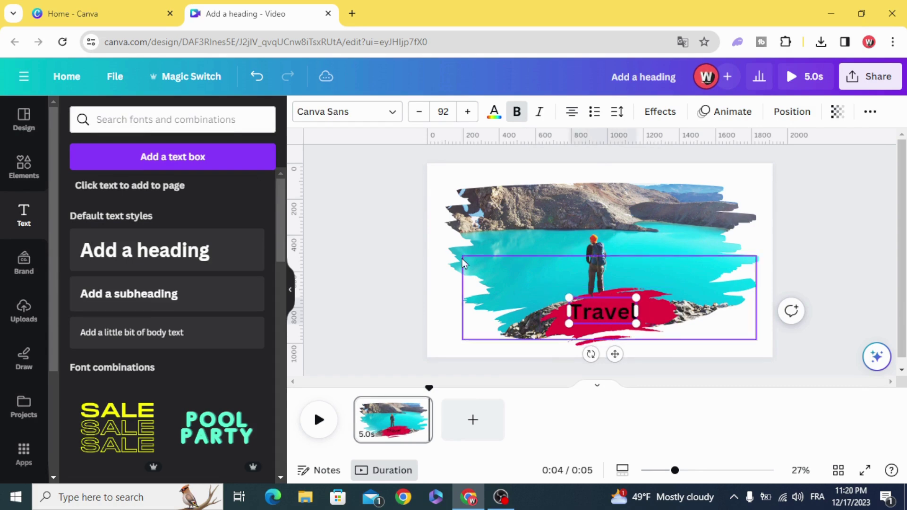
- Set the Travel text to the Have Heart One font in white
left_click(354, 114)
left_click(152, 150)
type("gave")
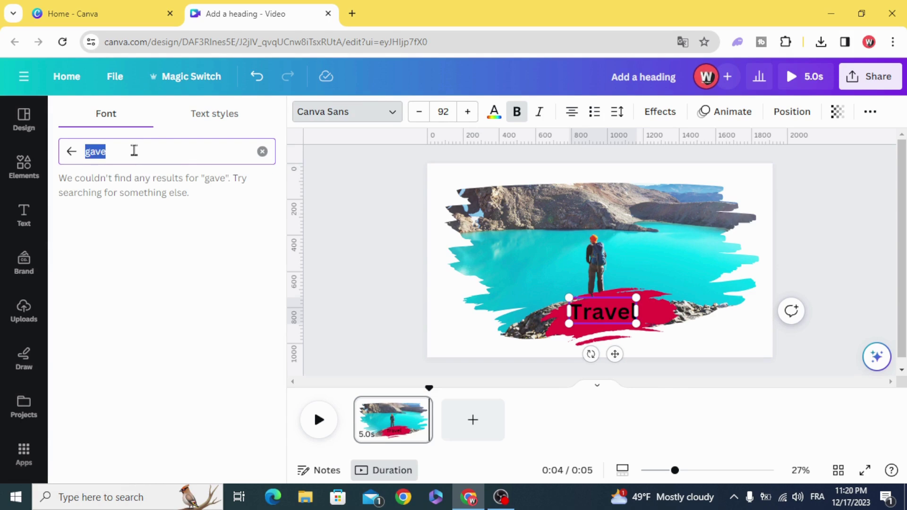
type("ha")
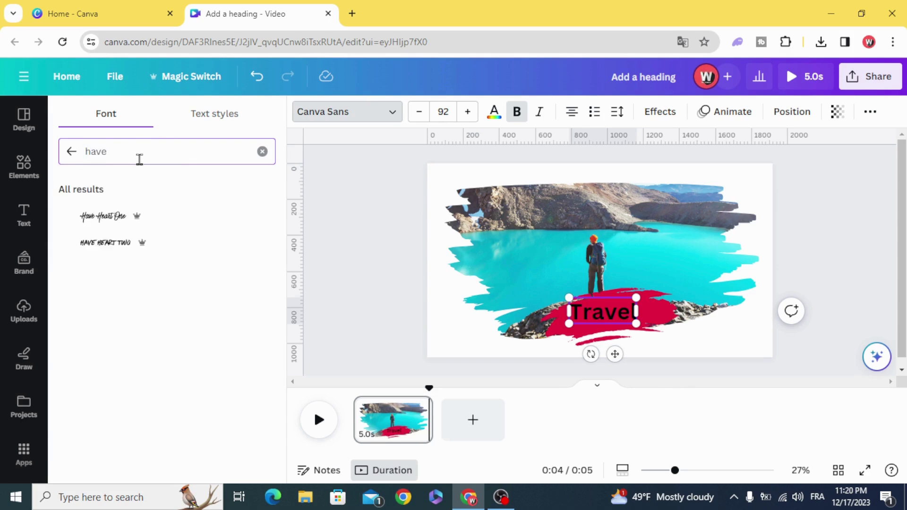
left_click(135, 216)
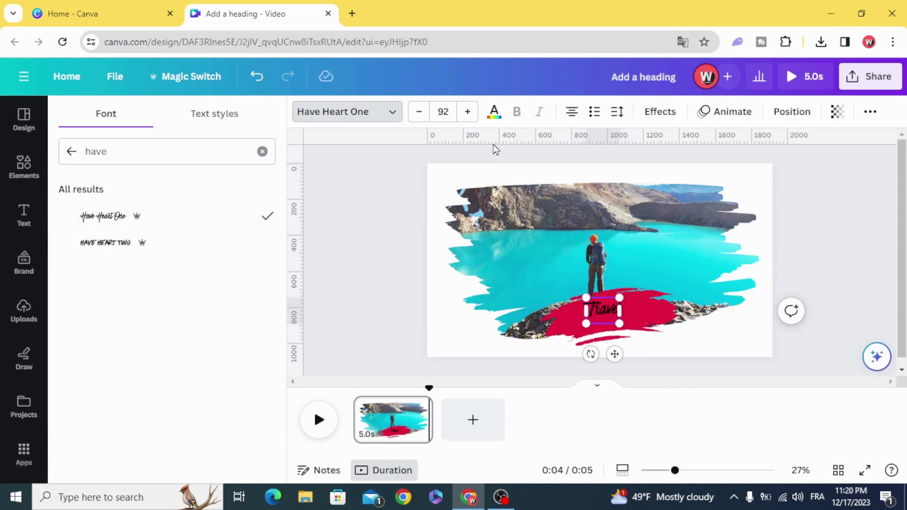
left_click(494, 112)
left_click(177, 192)
left_click(338, 245)
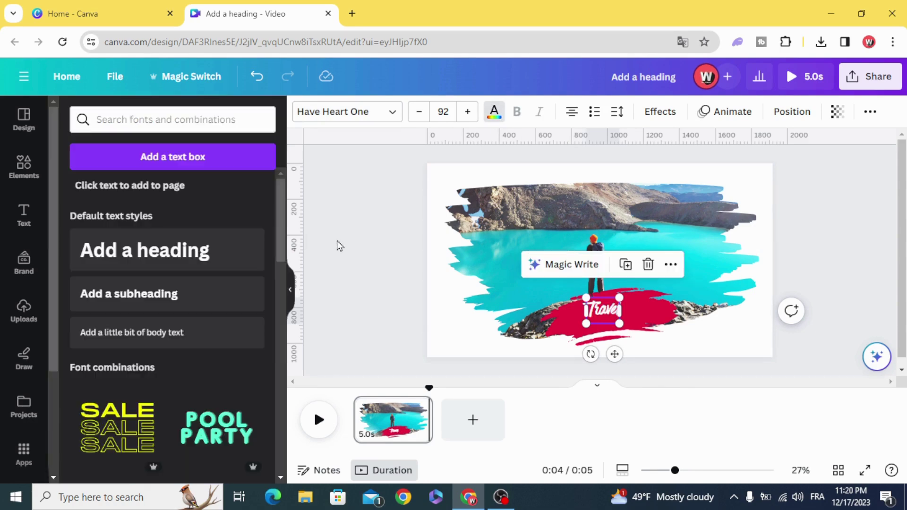
- Enlarge Travel to size 128 and centre it on the red brush stroke
left_click(614, 316)
left_click_drag(624, 320, 648, 339)
mouse_move(586, 313)
left_mouse_down()
mouse_move(609, 314)
mouse_move(576, 330)
mouse_move(607, 330)
mouse_move(597, 308)
mouse_move(603, 318)
left_mouse_up()
left_click(570, 321)
left_click(570, 318)
left_click(601, 322)
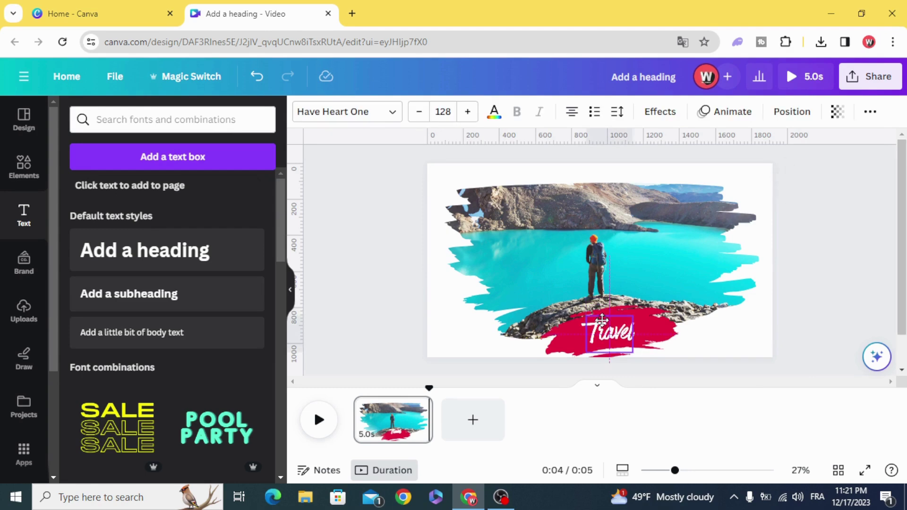
left_click(469, 357)
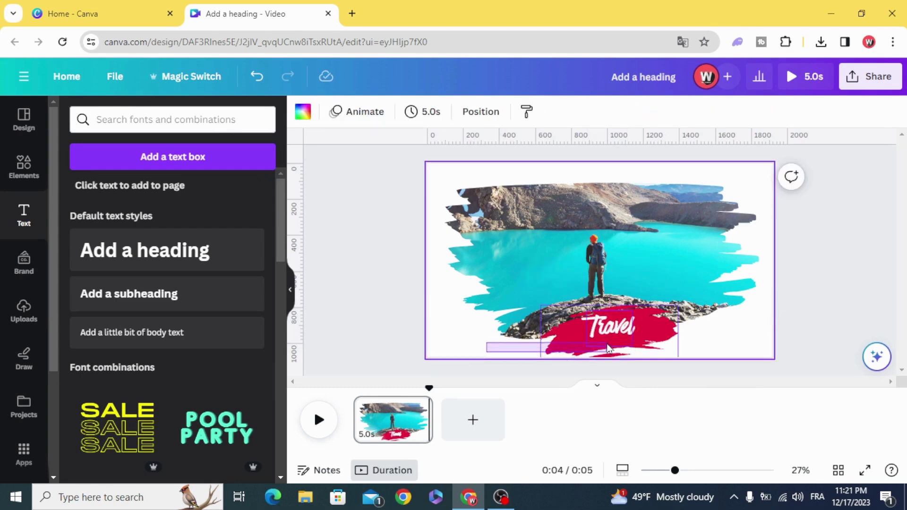
- Group the red brush with Travel and give it a leftward Wipe at fastest speed
mouse_move(613, 346)
left_mouse_down()
mouse_move(614, 332)
mouse_move(624, 333)
left_mouse_up()
left_click(620, 272)
left_click(757, 112)
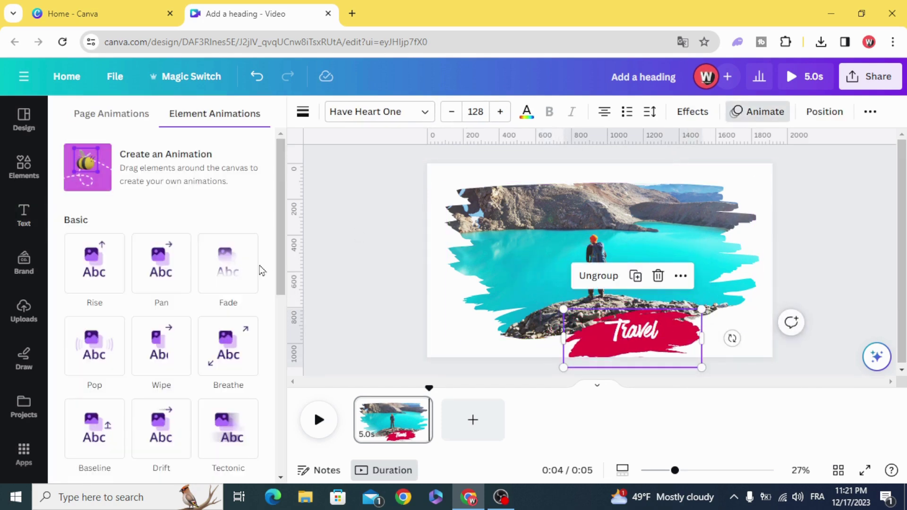
left_click(161, 352)
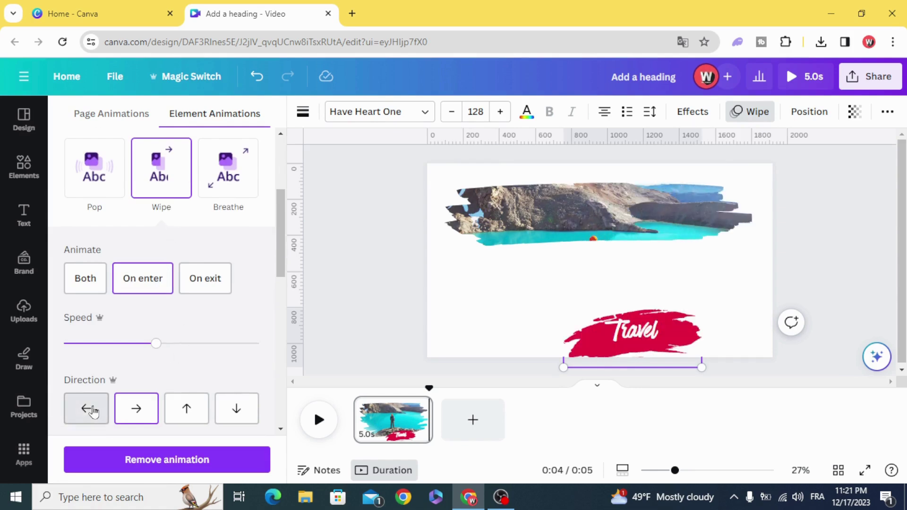
left_click(87, 409)
left_click_drag(156, 344, 267, 349)
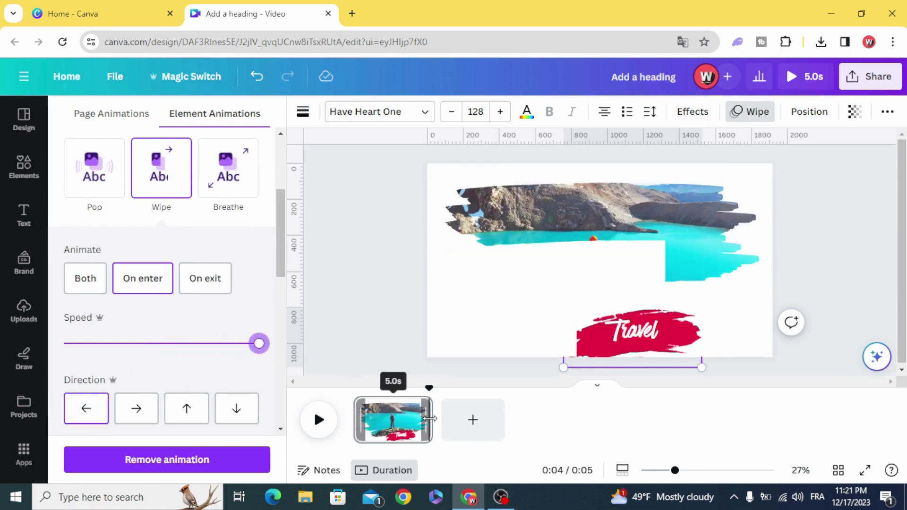
- Lengthen the page to 9.3 s and start the Travel group at 5.0 s
left_click_drag(430, 419, 502, 419)
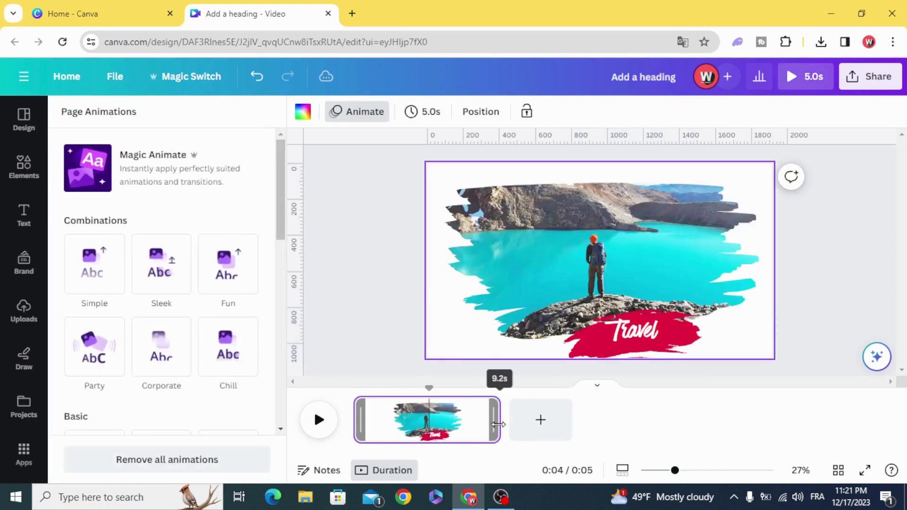
left_click(642, 335)
right_click(616, 329)
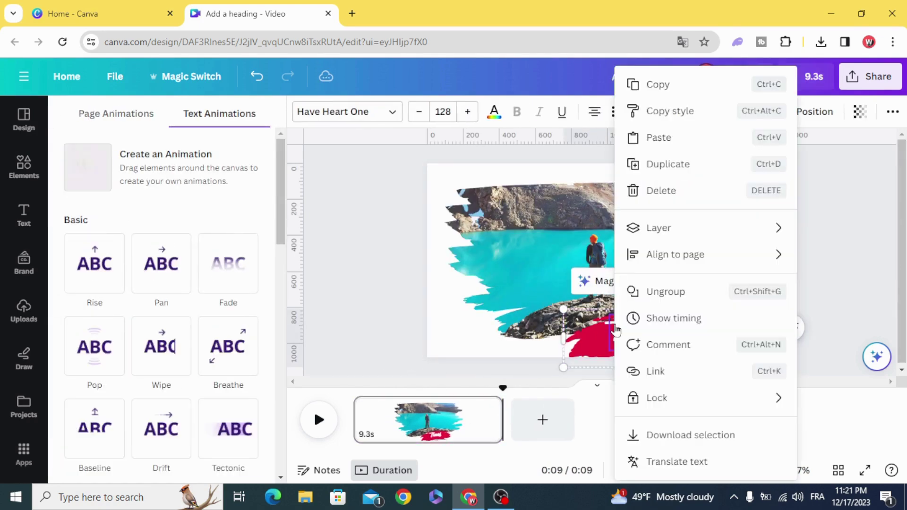
left_click(666, 318)
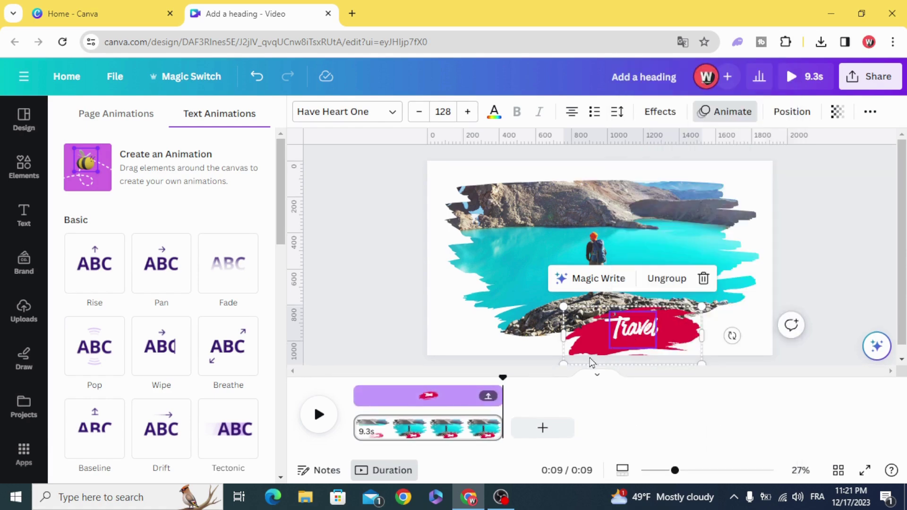
left_click_drag(354, 397, 328, 411)
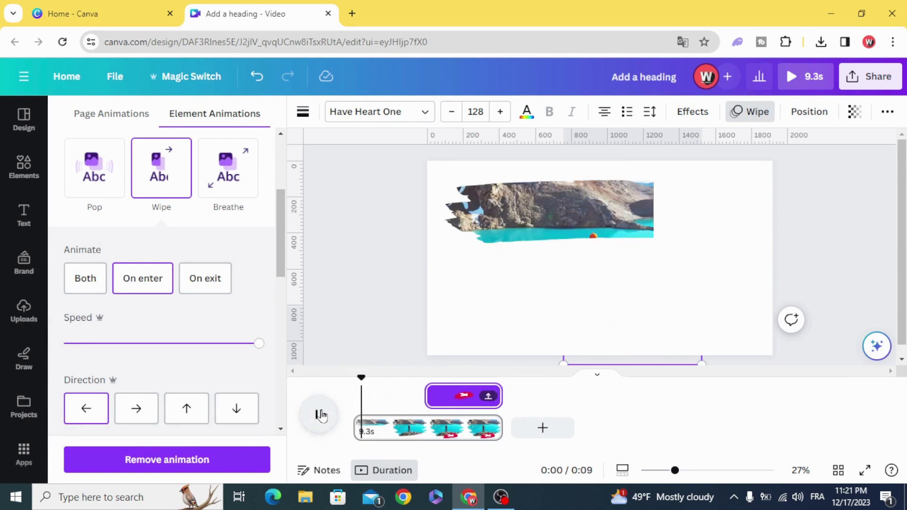